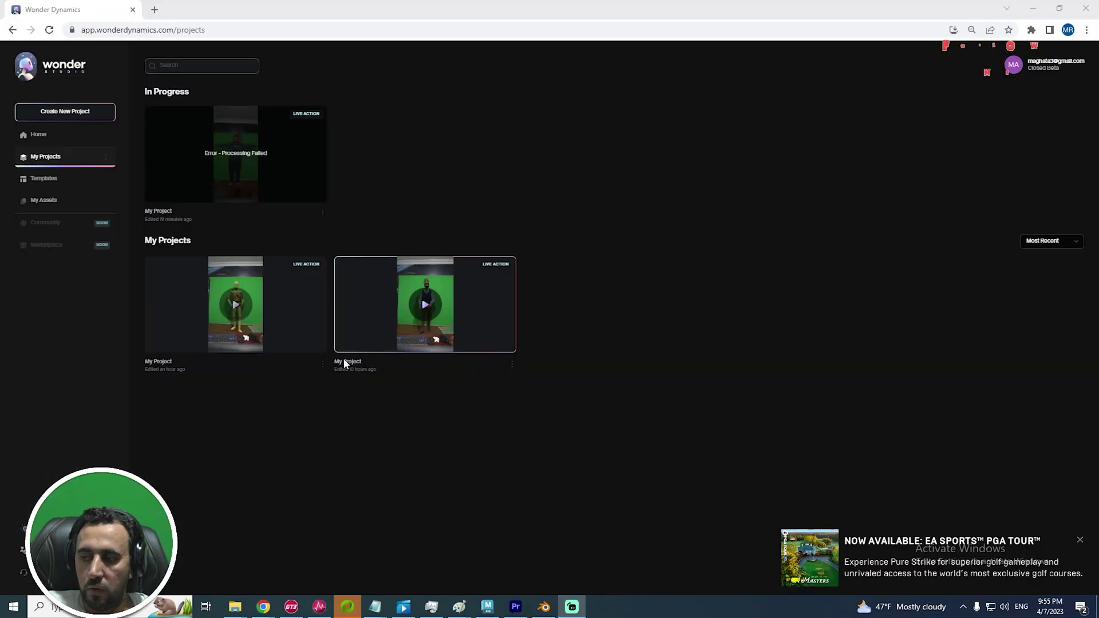
left_click(255, 224)
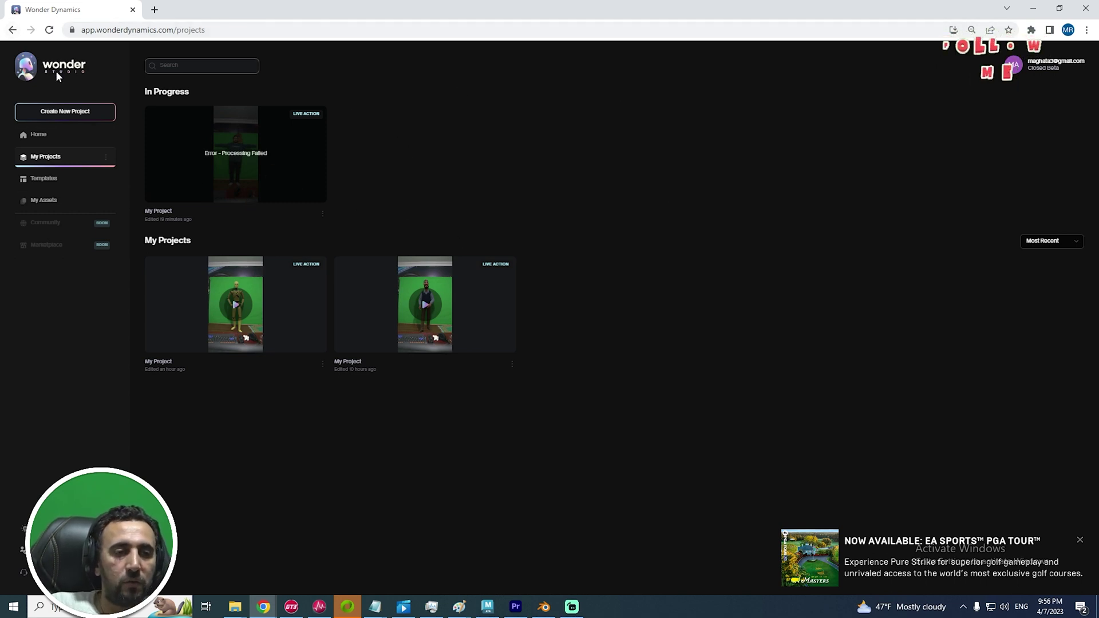
left_click(186, 29)
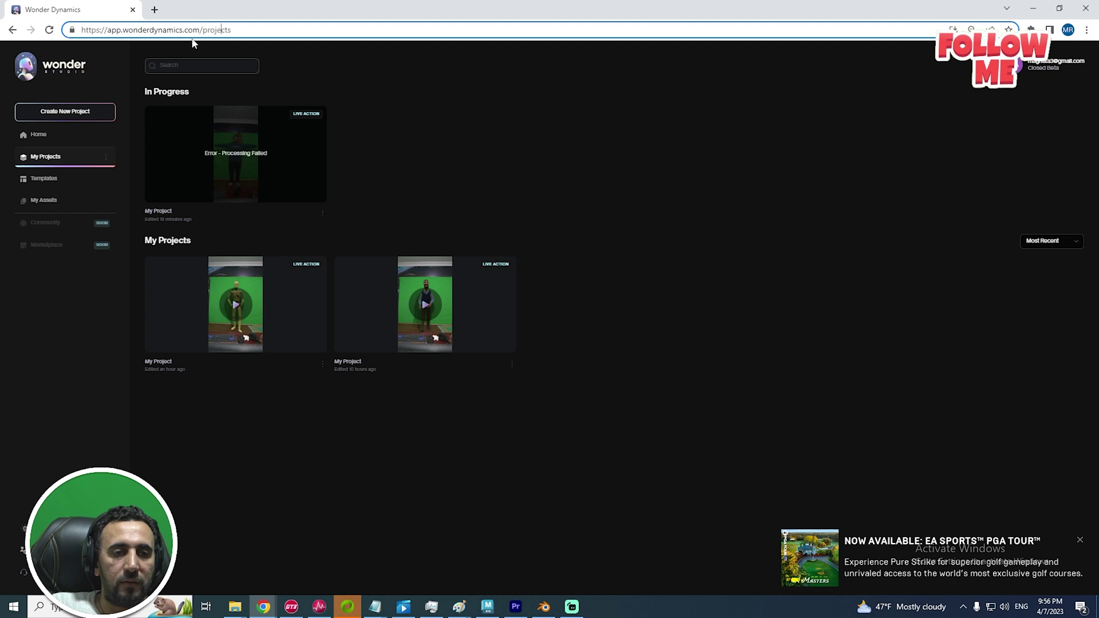
key("Return")
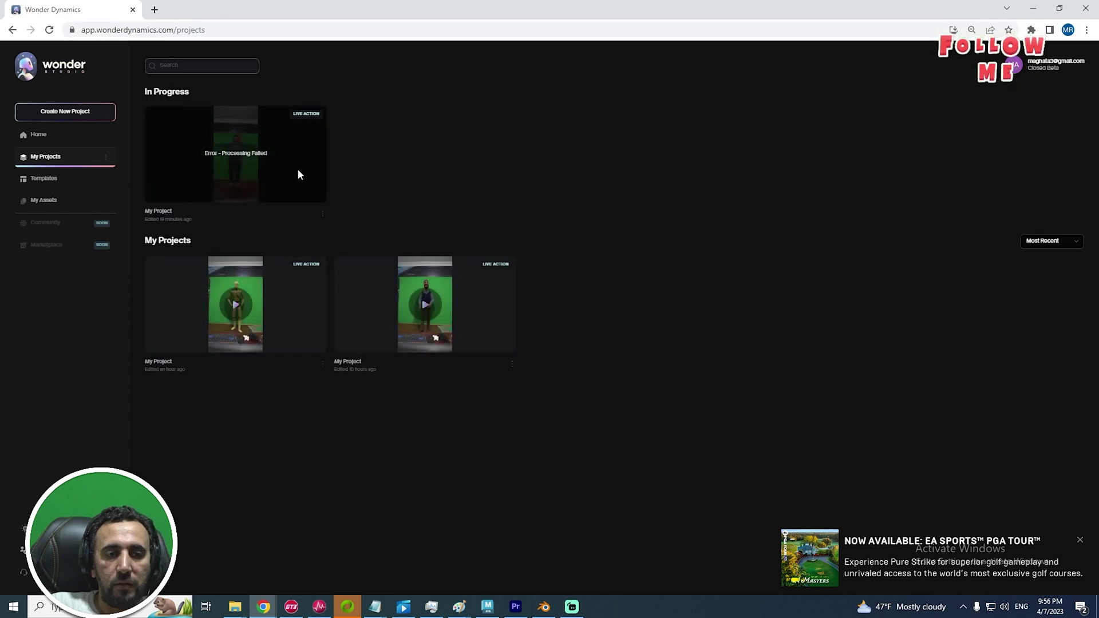
left_click(129, 30)
left_click(618, 176)
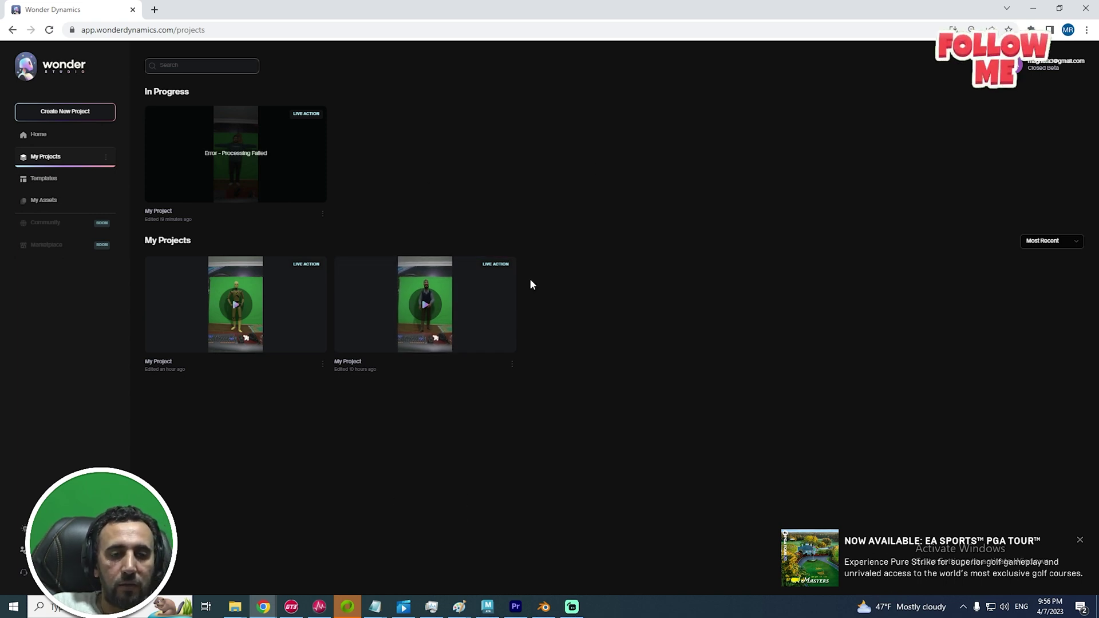
Open the Desktop folder in a maximized File Explorer window, and create a new Live Action project in Wonder Studio
key("super+e")
left_click(319, 160)
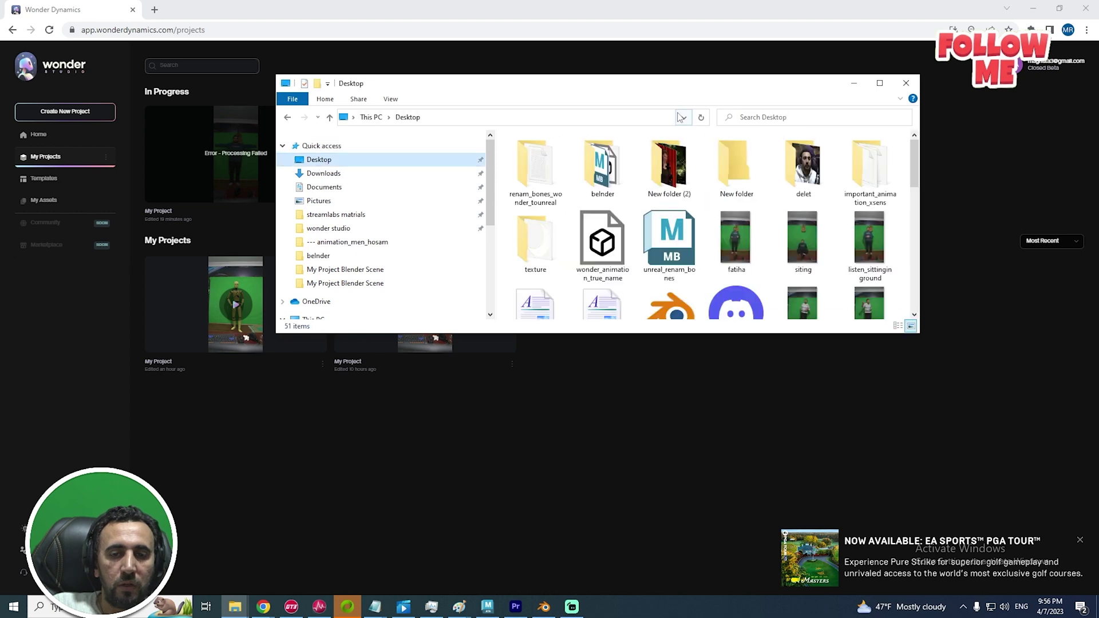
key("super+Up")
left_click_drag(443, 167, 237, 303)
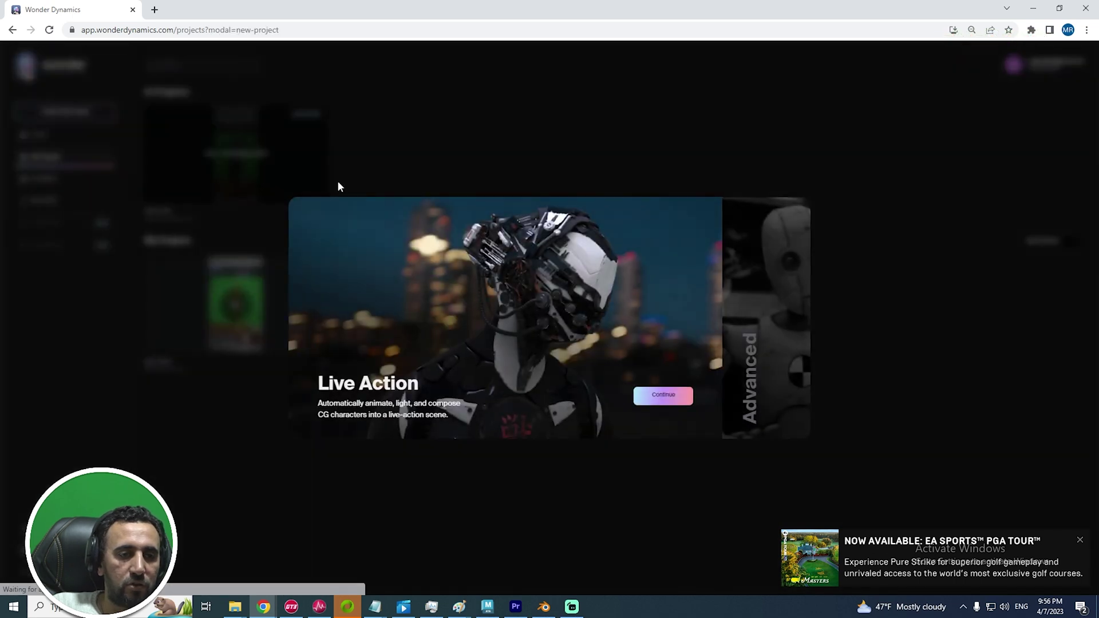
left_click(664, 396)
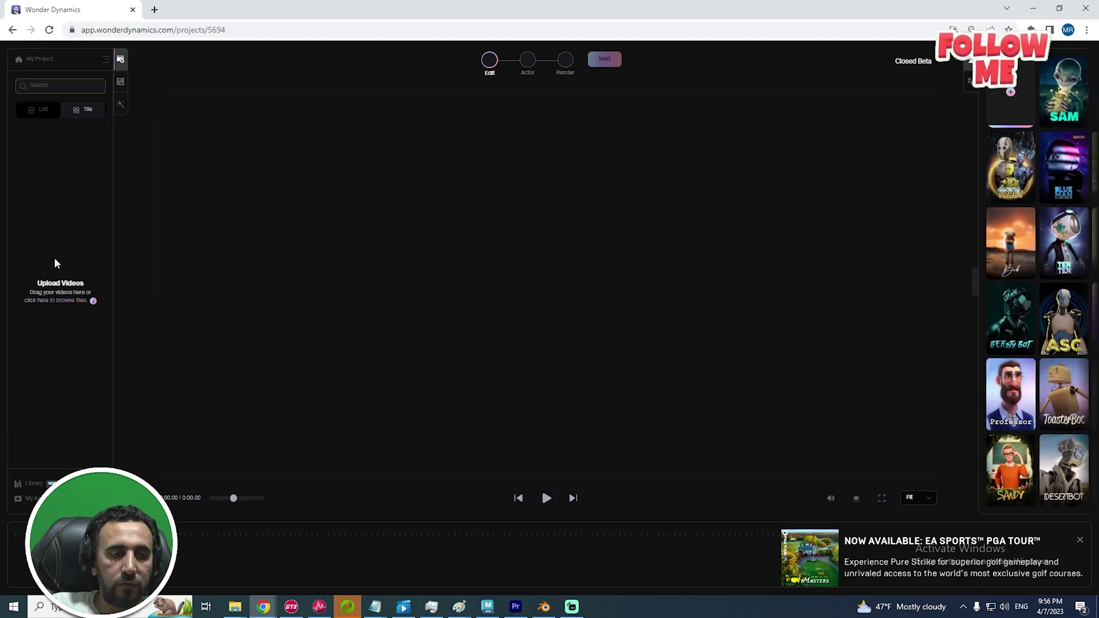
Check the length of the first cut 02 video in its file properties in File Explorer
key("alt+Tab")
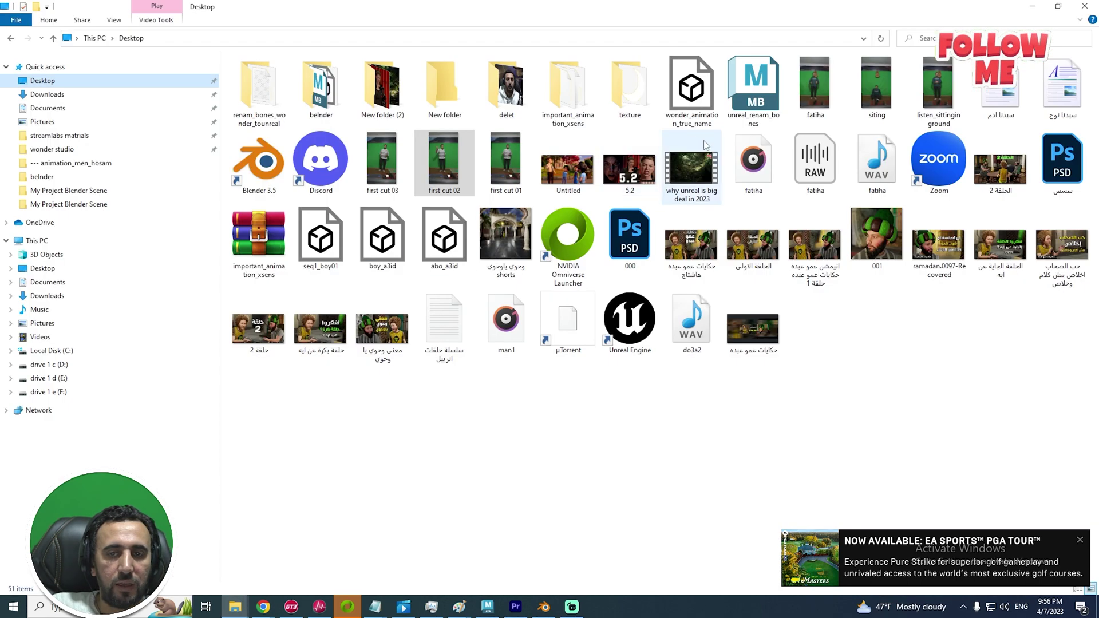
left_click(458, 183)
key("alt+Return")
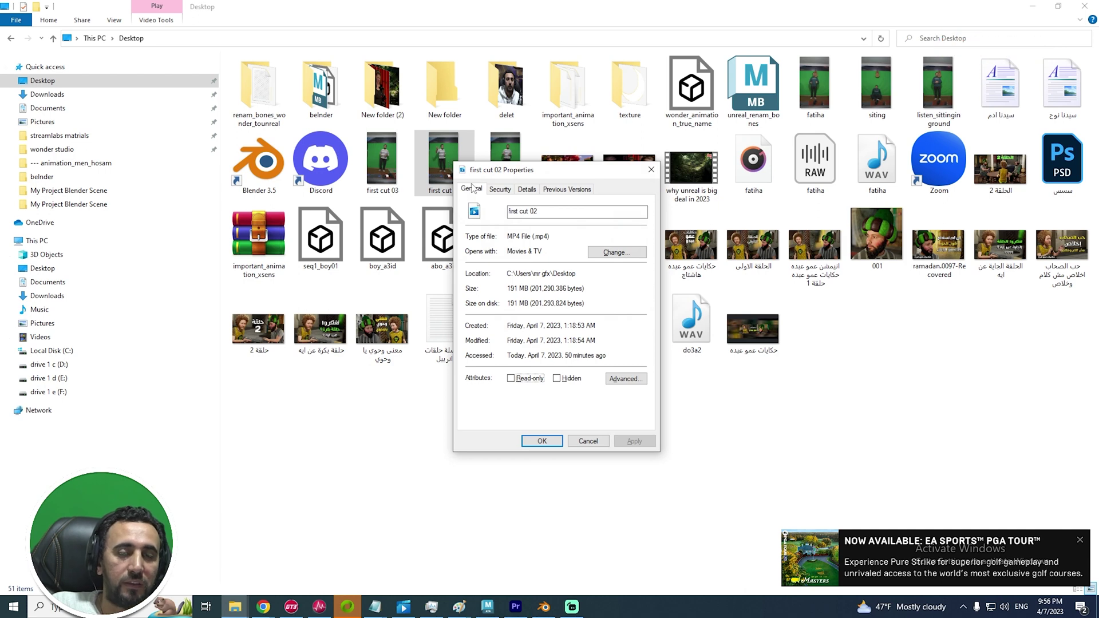
left_click(526, 190)
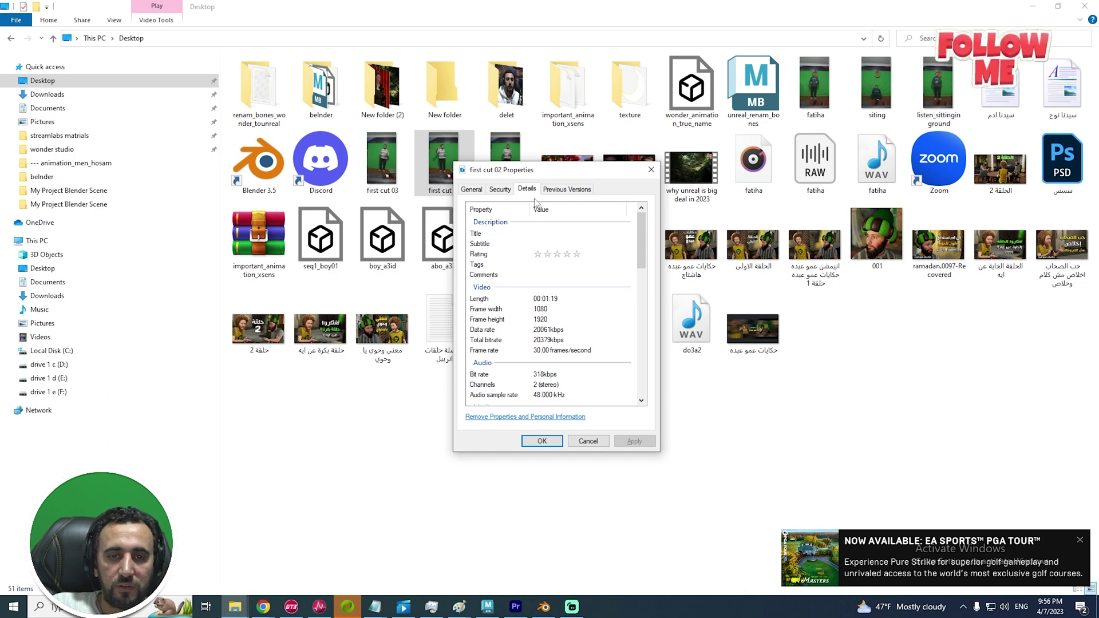
left_click(569, 297)
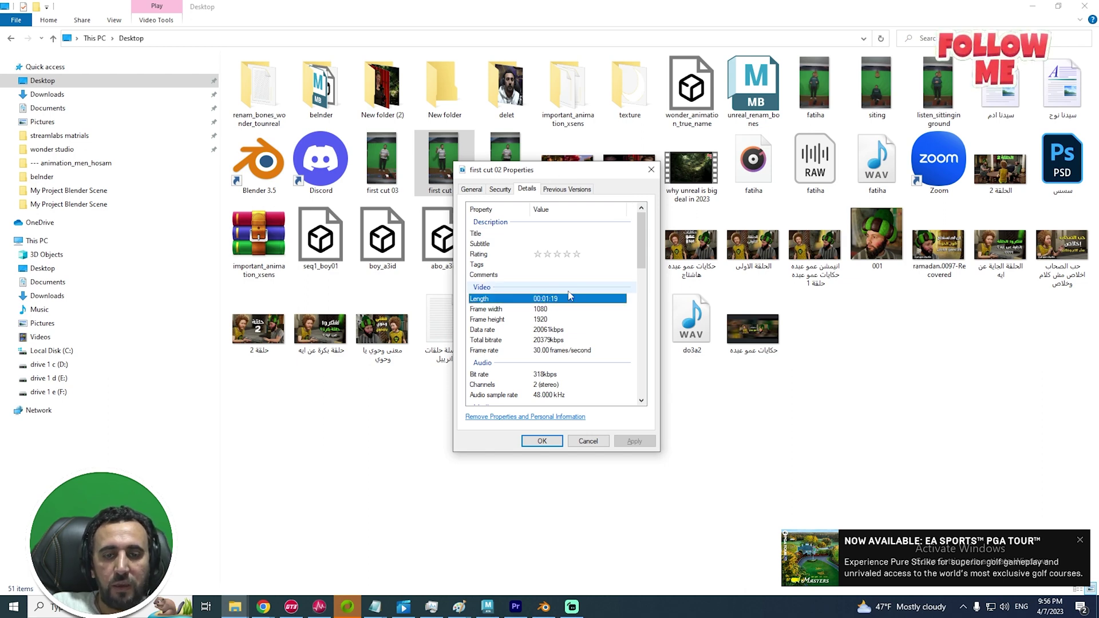
left_click(651, 169)
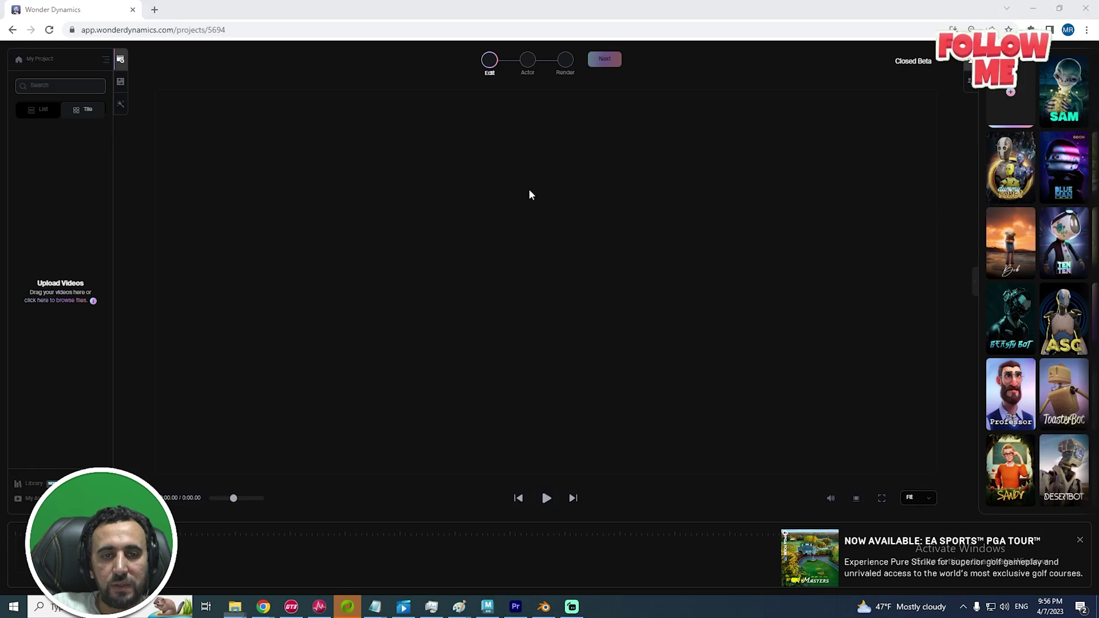
Add the first cut 02 video from the Desktop to the Wonder Studio project and briefly preview it
left_click_drag(529, 189, 371, 249)
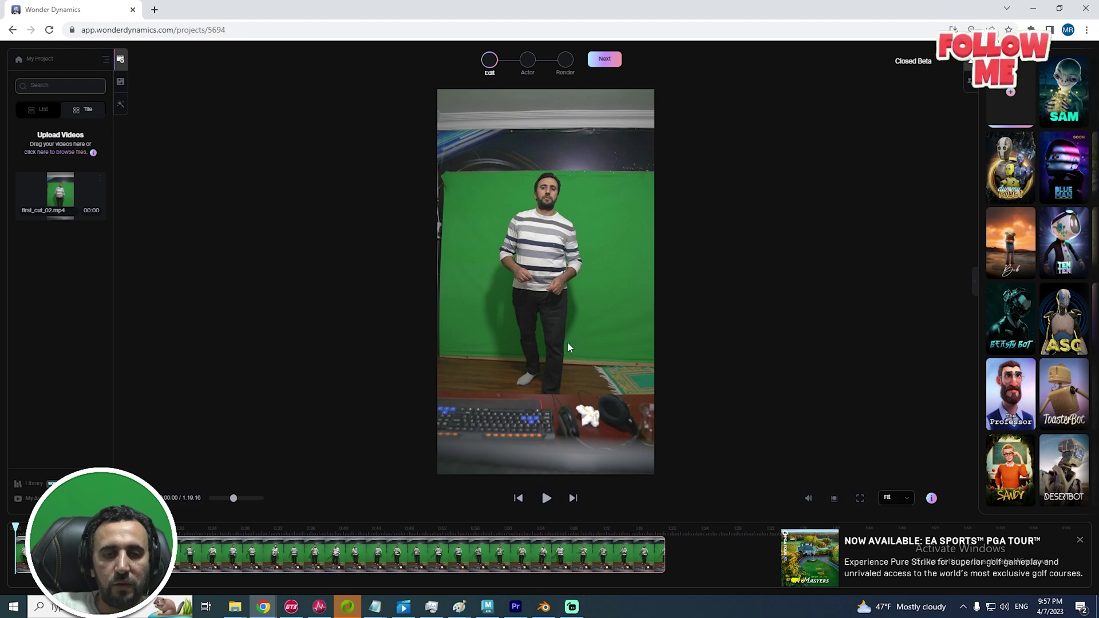
left_click(546, 499)
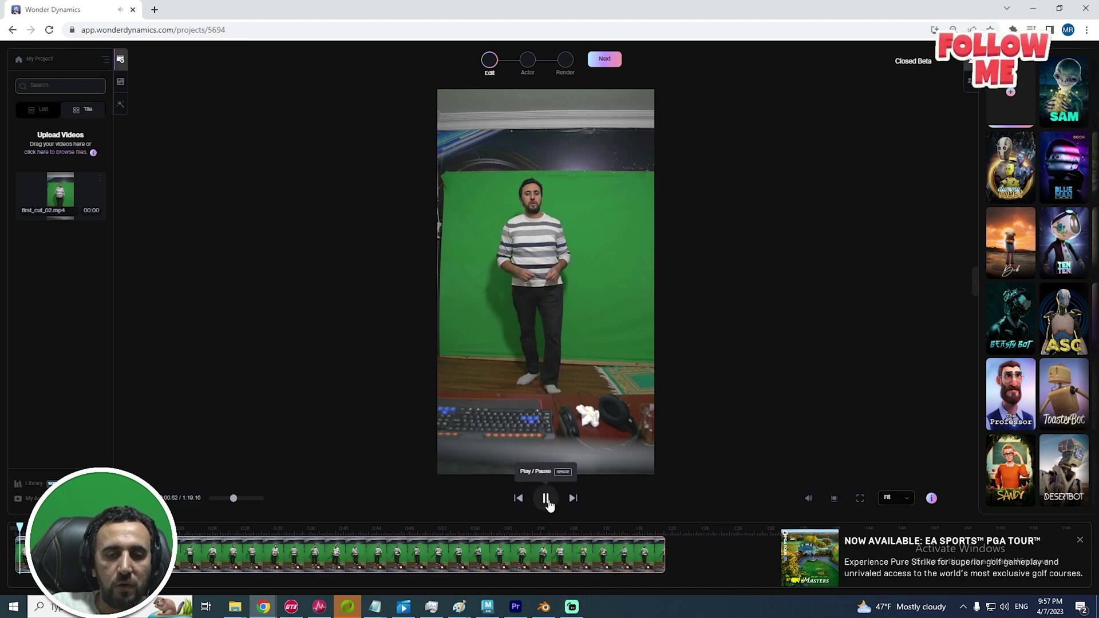
left_click(547, 499)
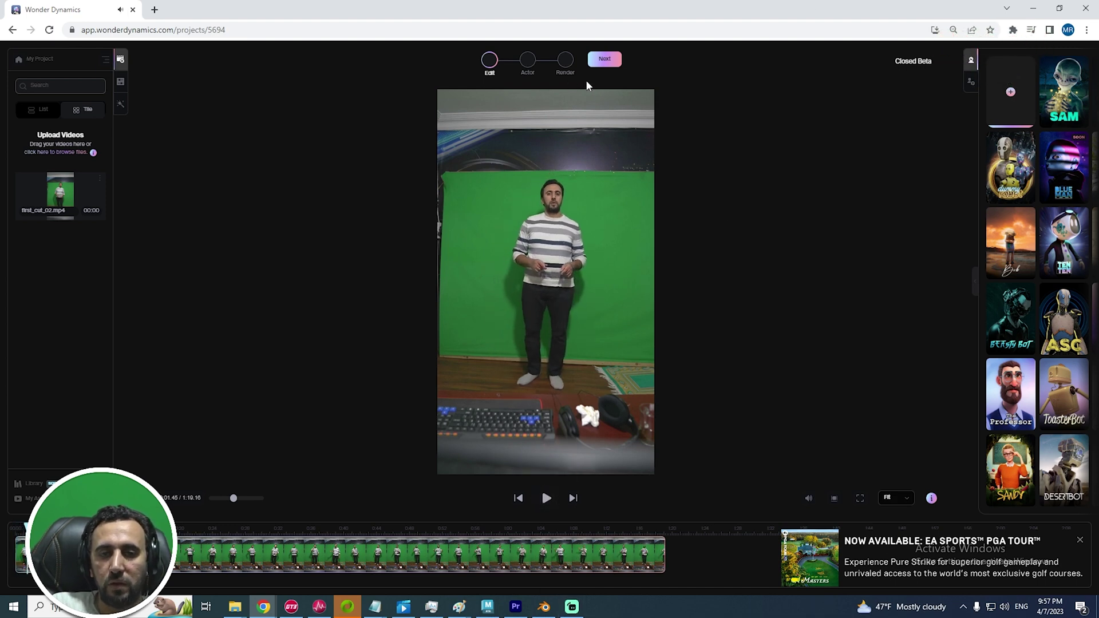
Scan the current frame for actors and assign The Professor character to the detected man
left_click(608, 66)
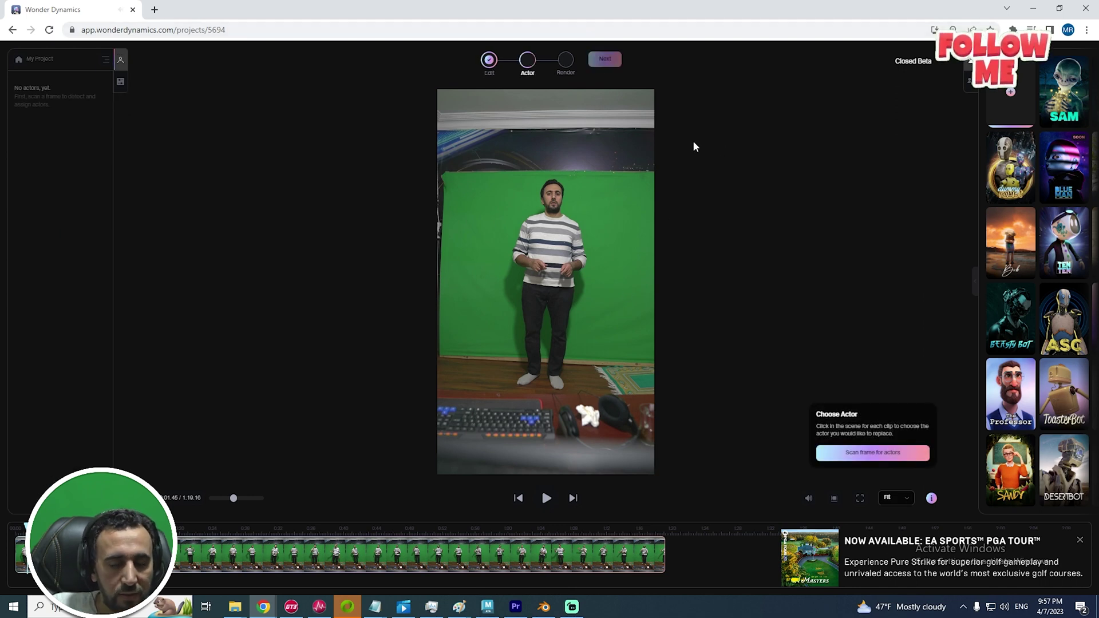
left_click(874, 455)
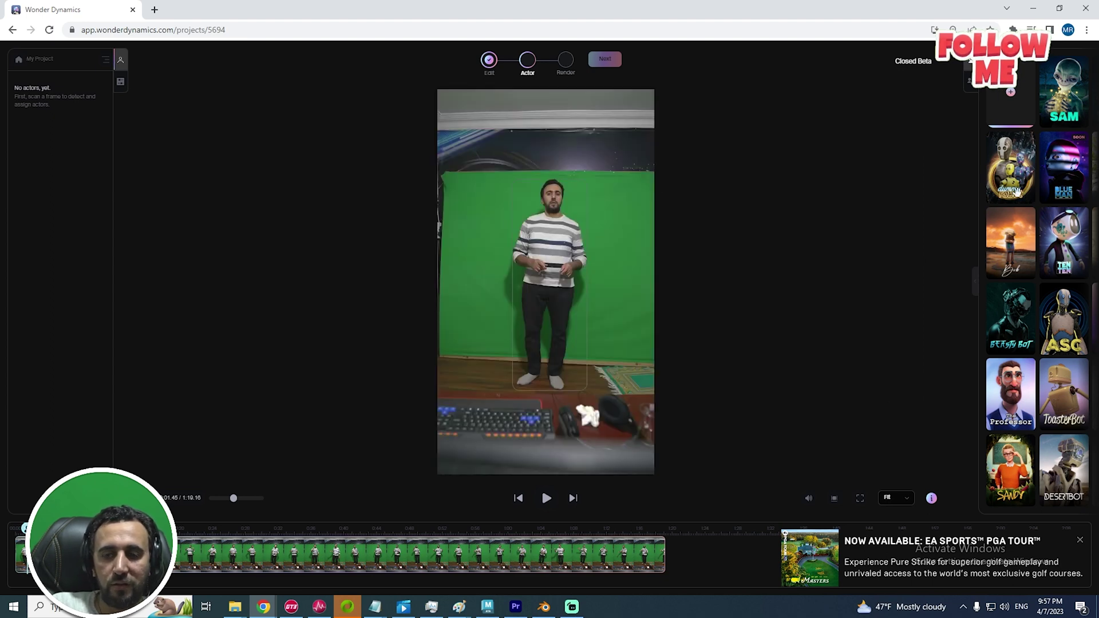
mouse_move(1011, 407)
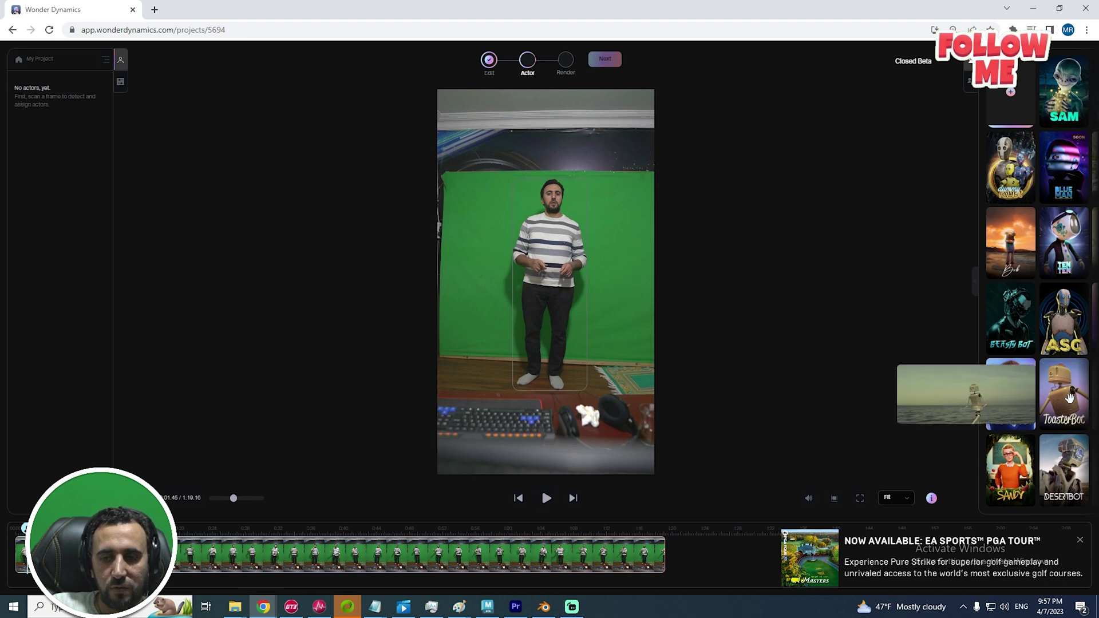
mouse_move(1065, 311)
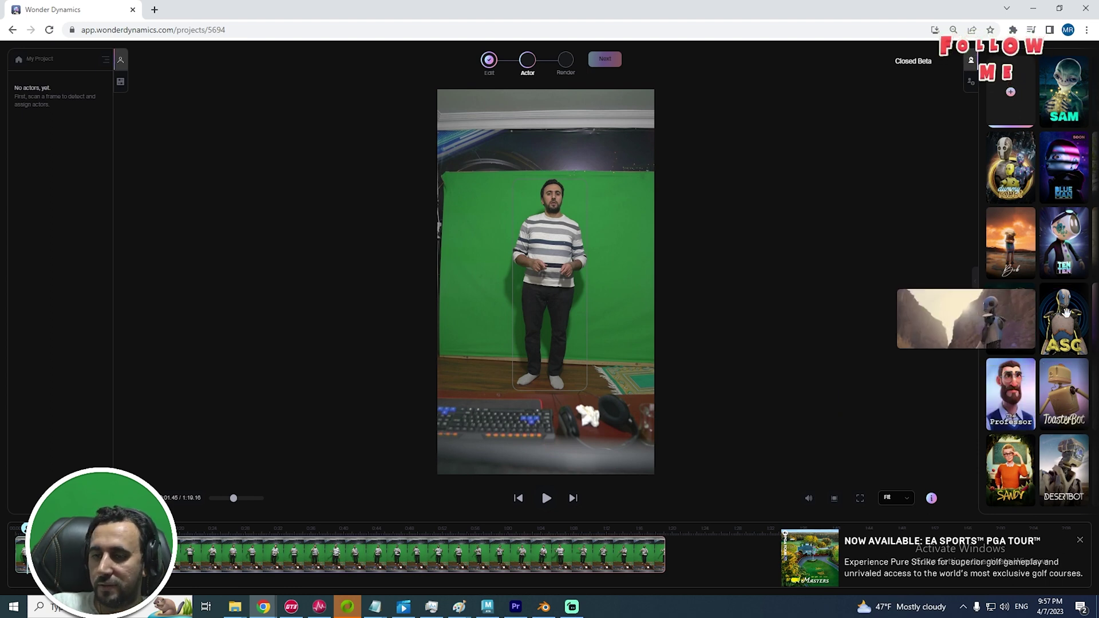
mouse_move(1018, 243)
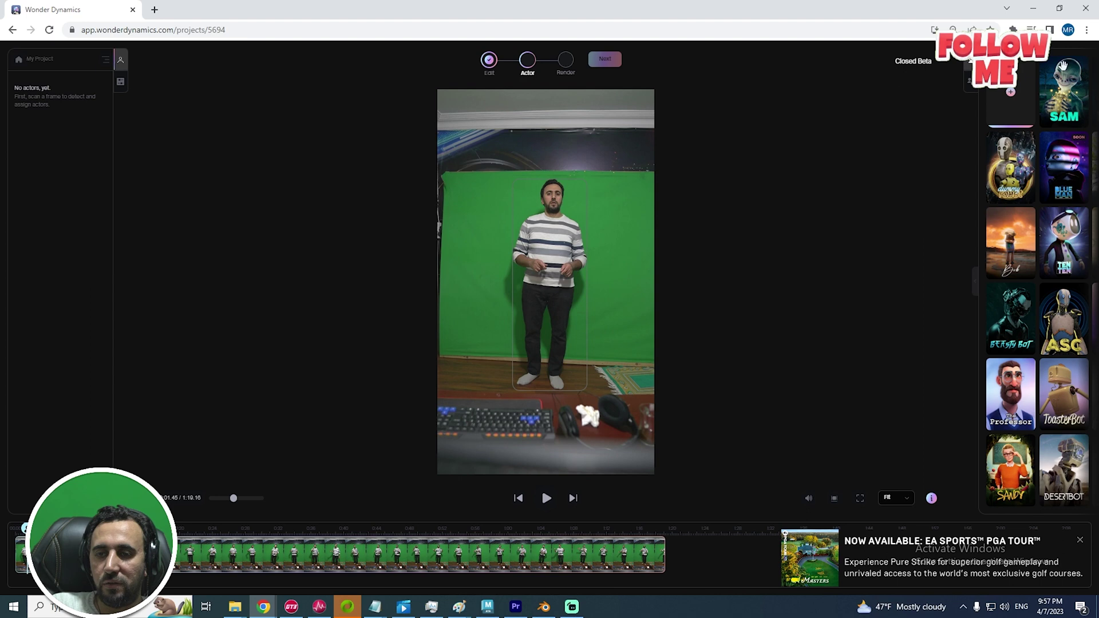
mouse_move(1070, 68)
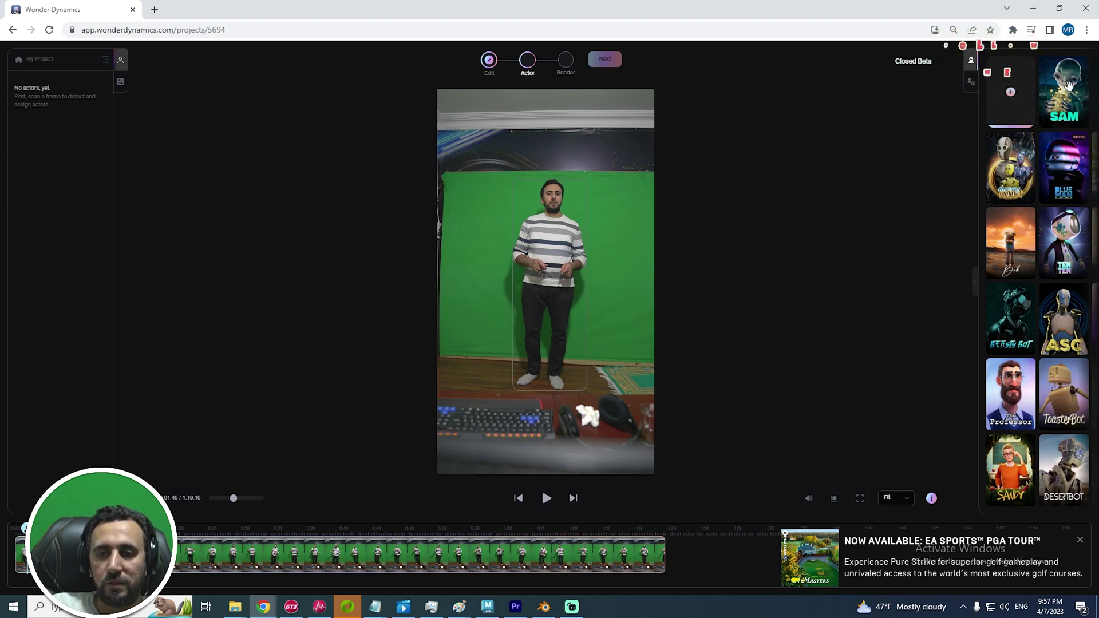
left_click_drag(1021, 395, 542, 251)
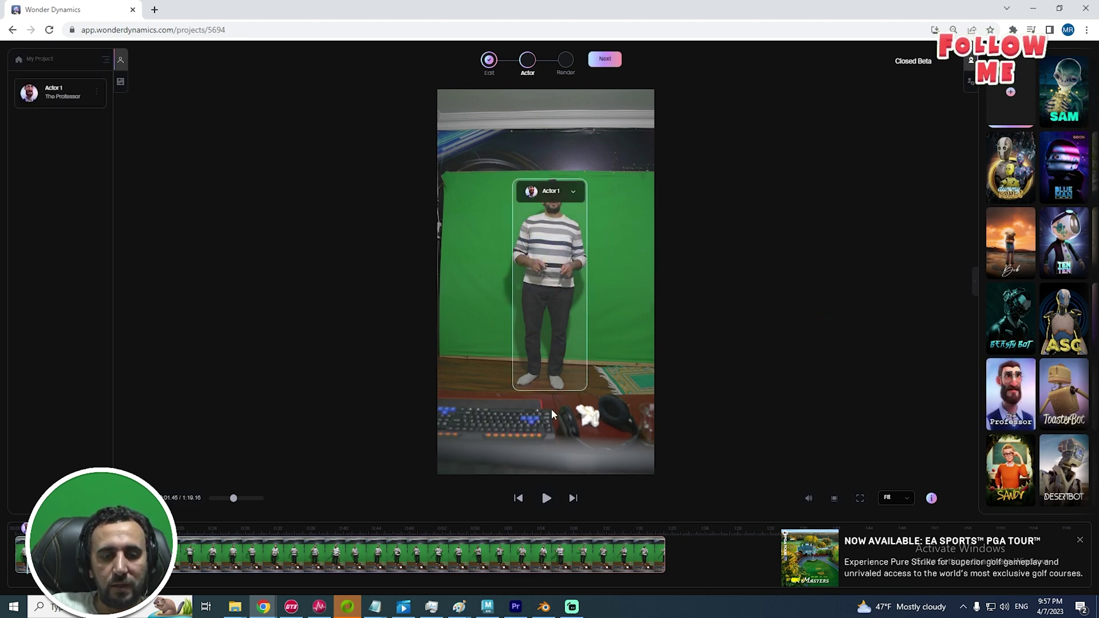
Enable the Blender Scene, Alpha Masks and Clean Plate exports in the render settings, and close them without starting processing
left_click(613, 64)
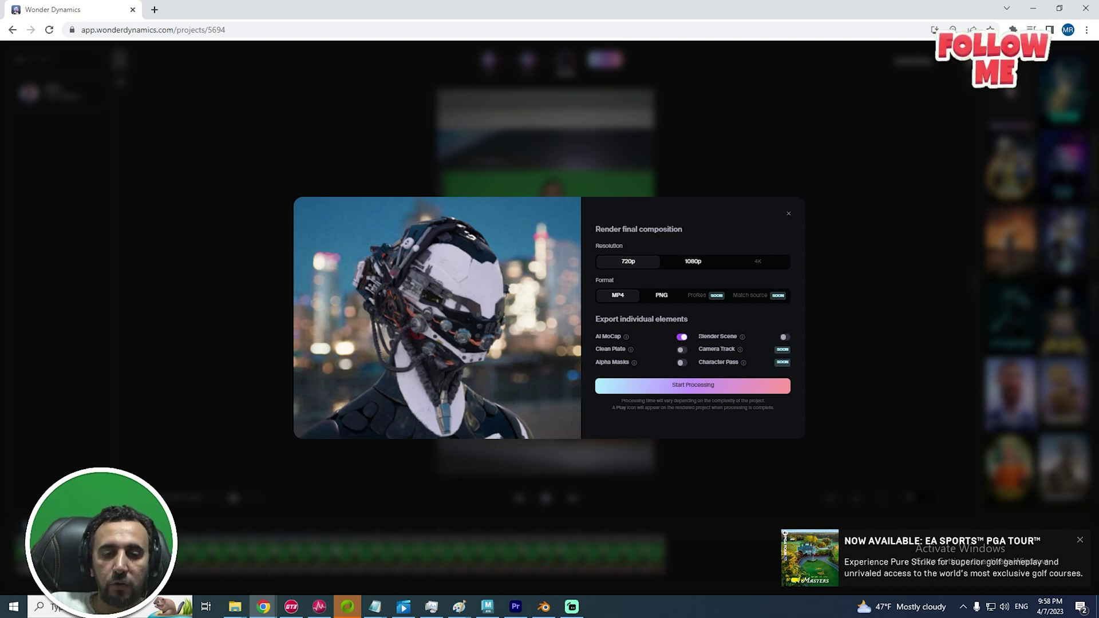
left_click(681, 338)
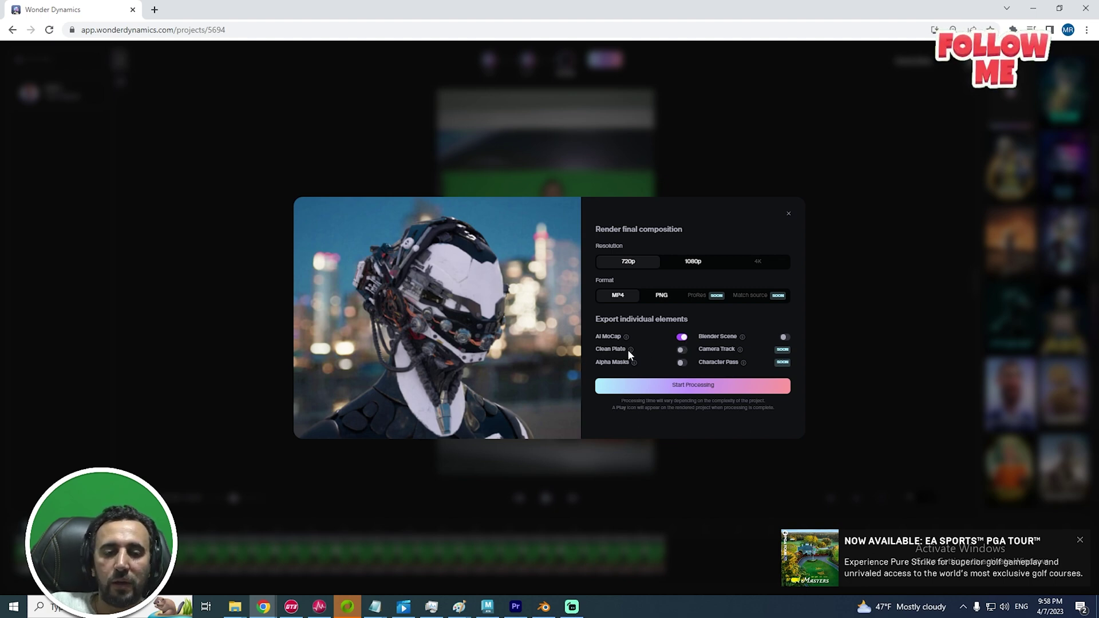
left_click(680, 350)
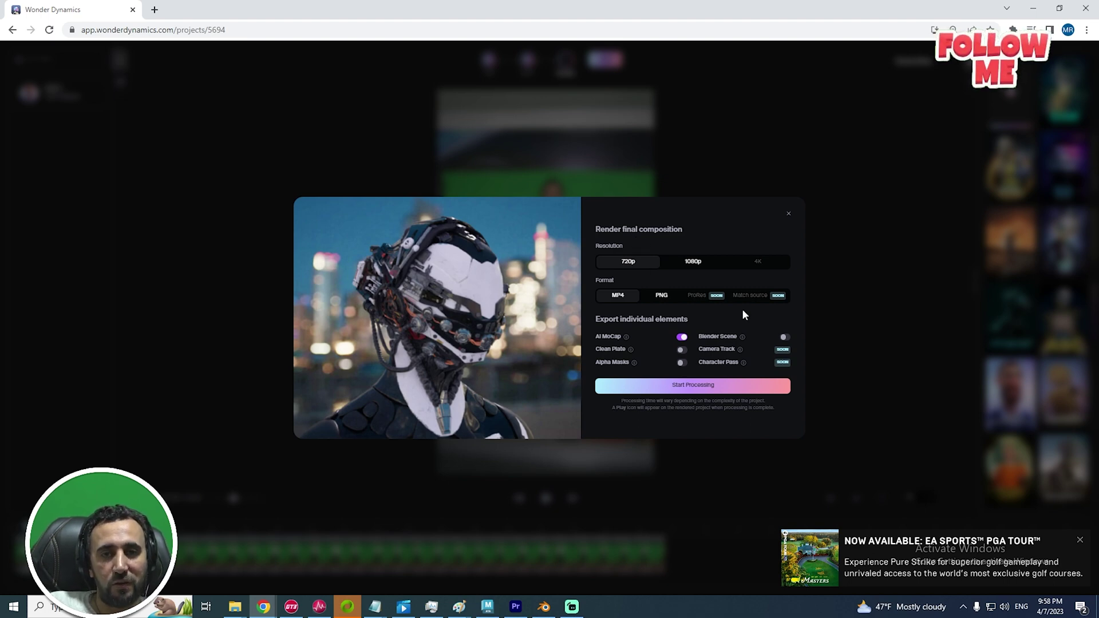
left_click(785, 338)
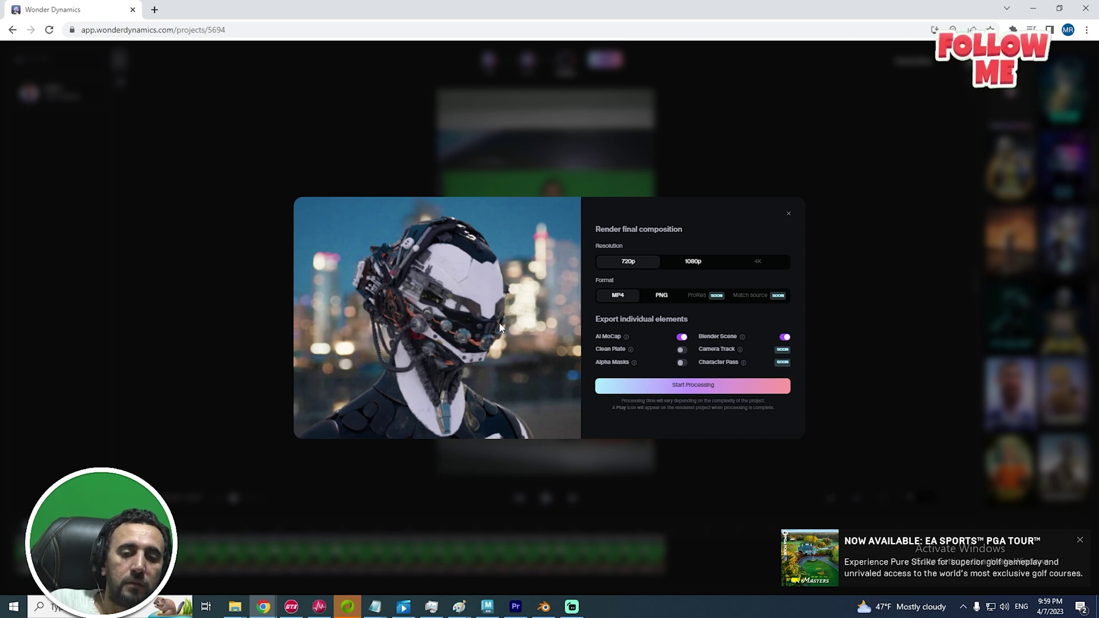
left_click(681, 362)
left_click(681, 350)
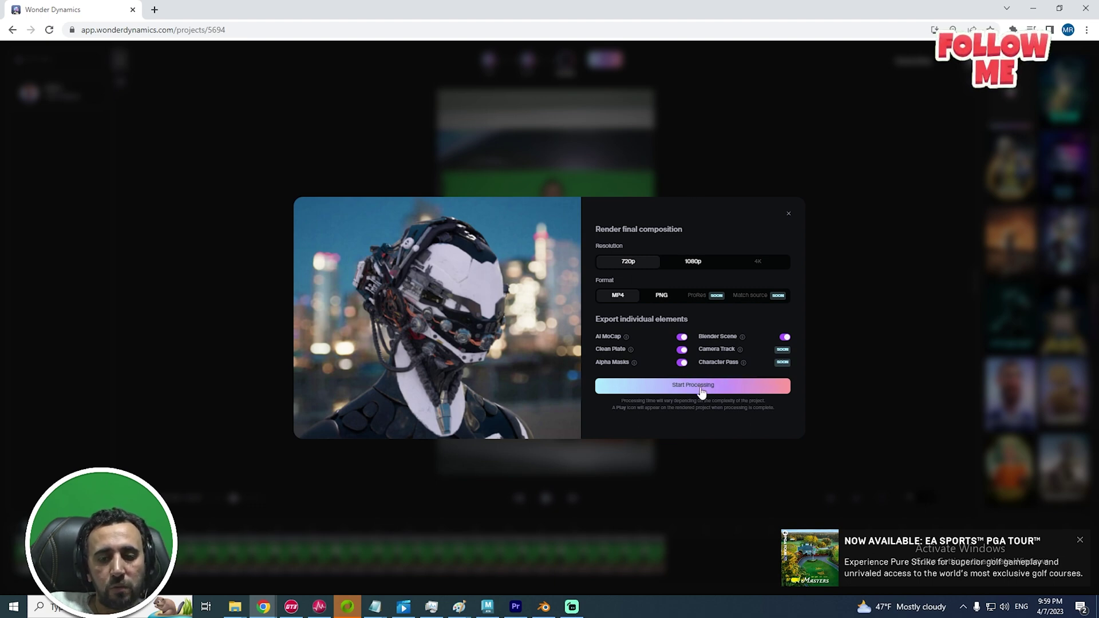
left_click(874, 169)
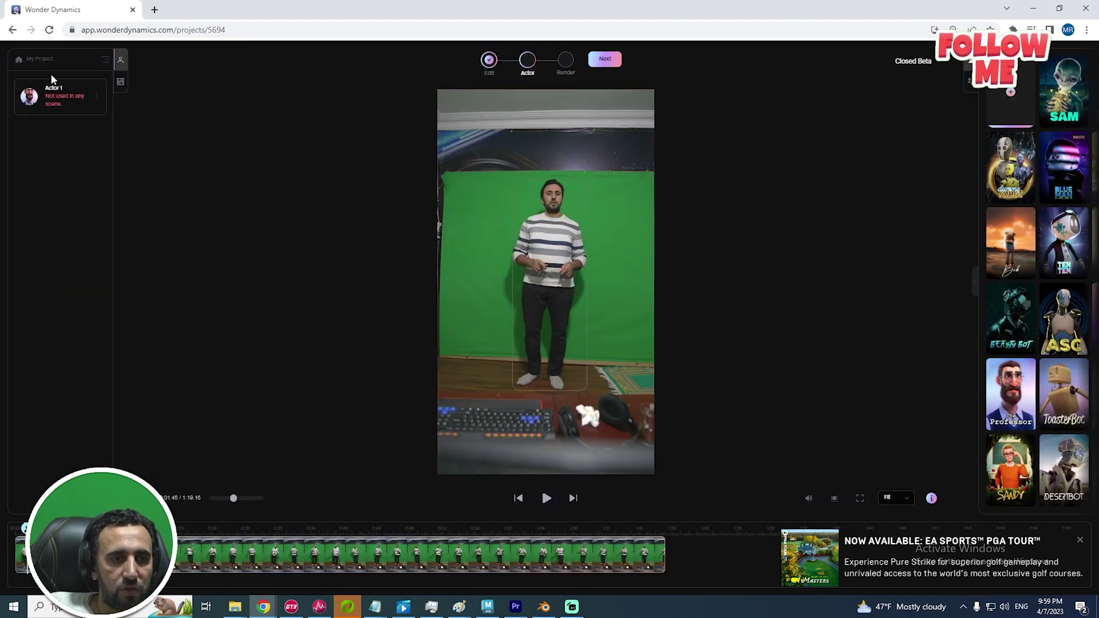
Leave the current project and open the export view of the finished dummy robot project from My Projects
left_click(19, 59)
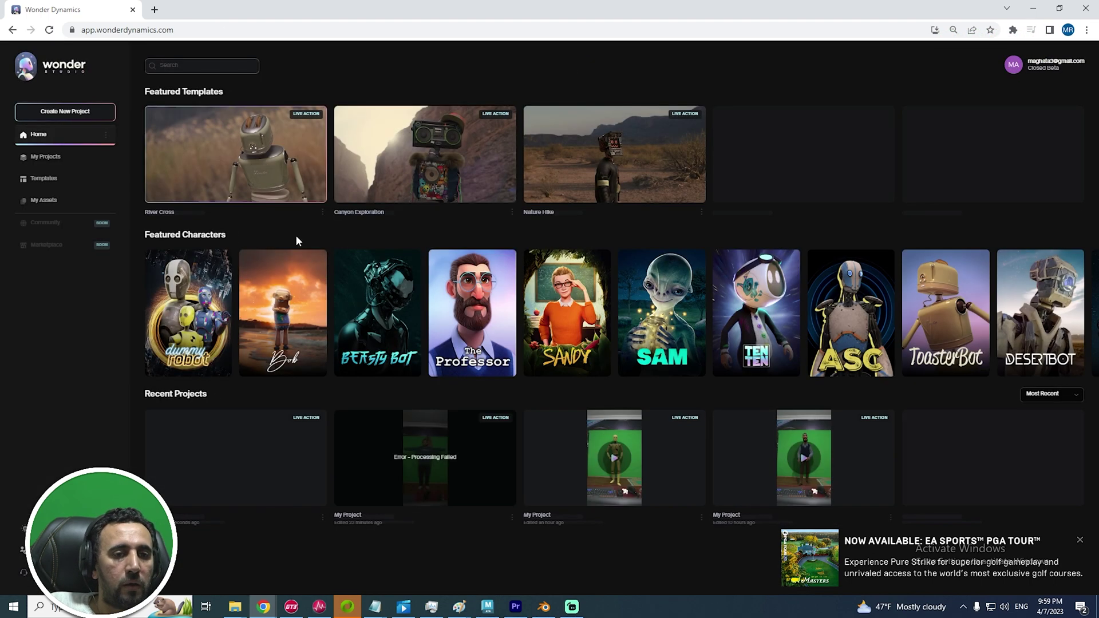
left_click(44, 155)
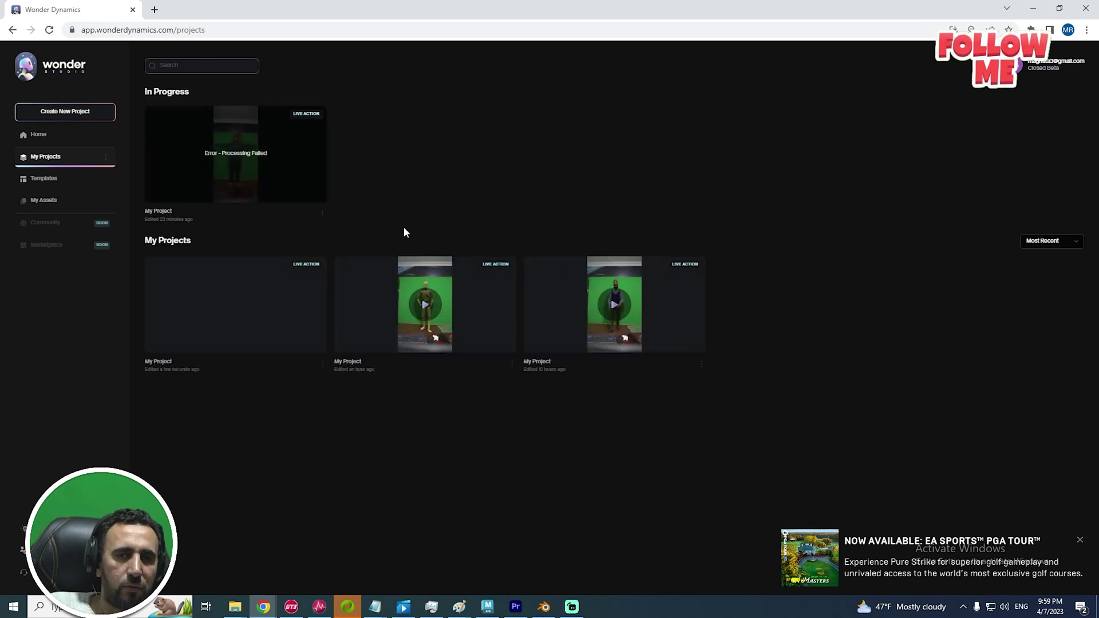
left_click(437, 328)
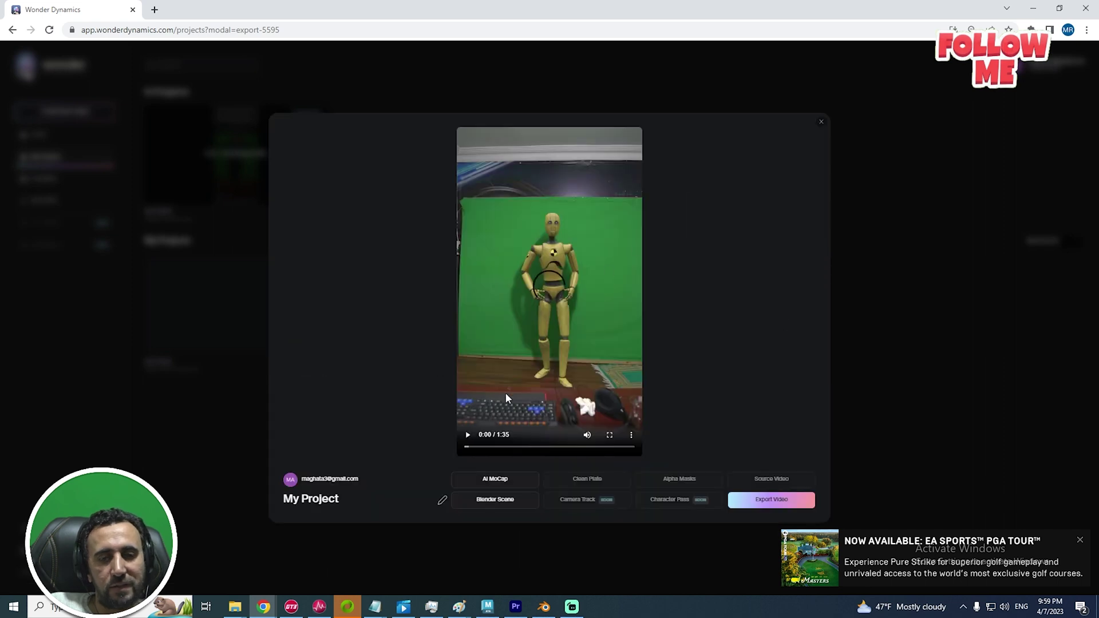
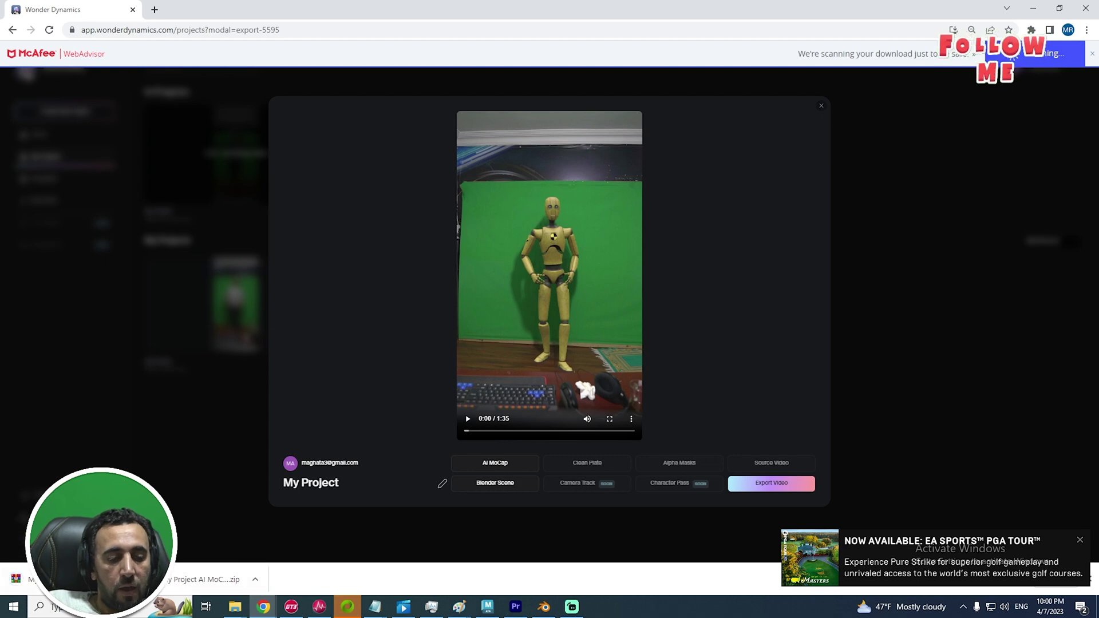
Select the new My Project Blender Scene and My Project AI MoCap (1) archives in Downloads, and export the project's rendered video
left_click(235, 607)
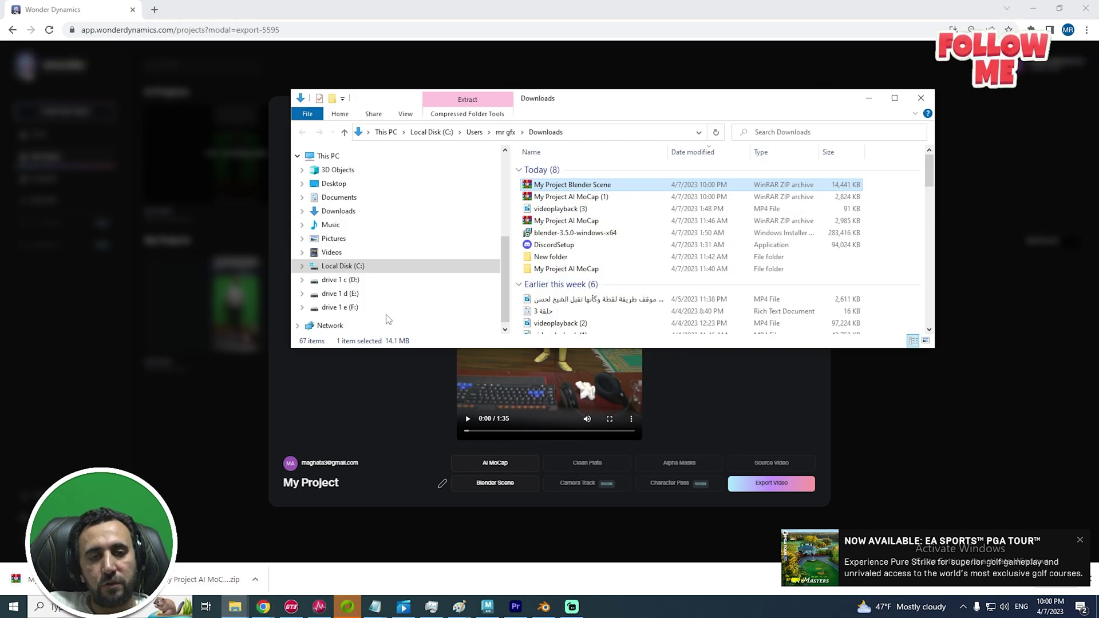
left_click(570, 196, "ctrl")
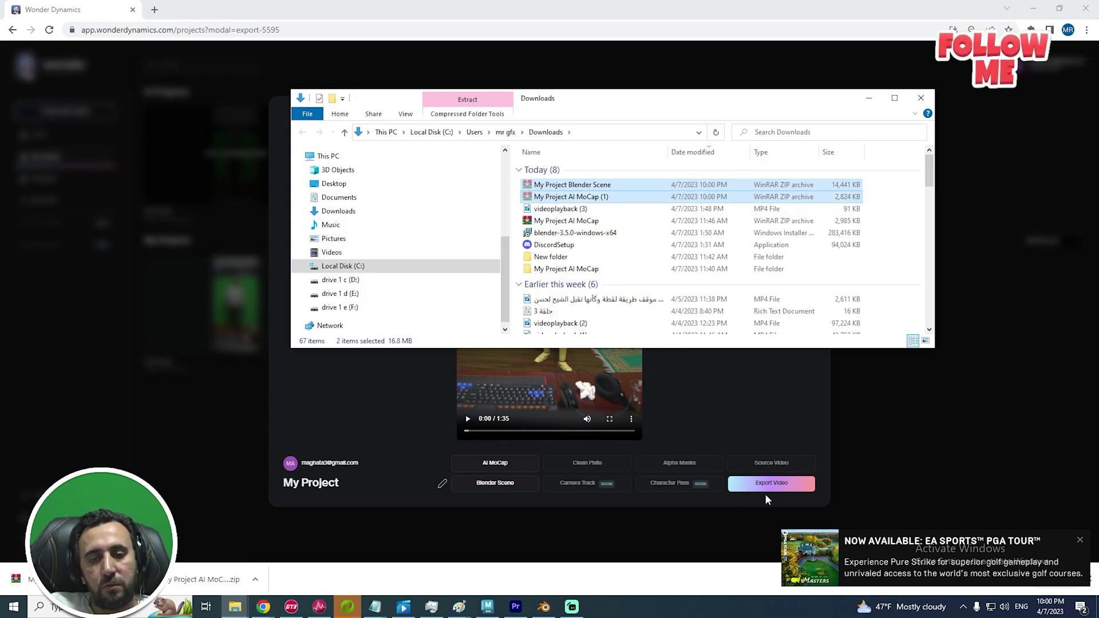
left_click(763, 487)
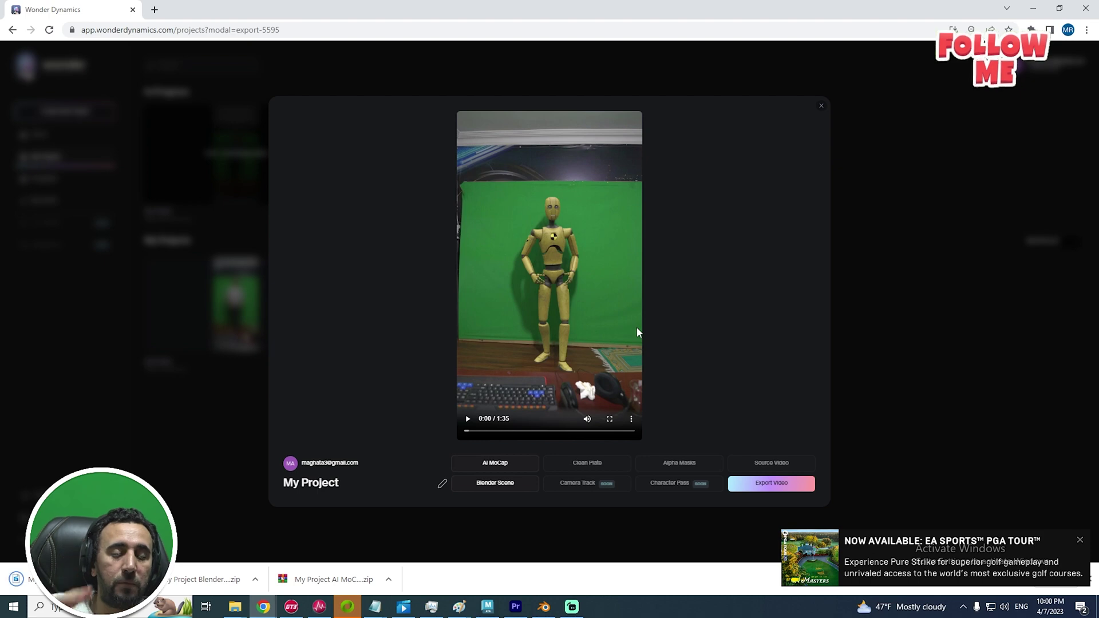
Create a folder named test on the Desktop and put the three selected My Project exports from Downloads into it
left_click(384, 580)
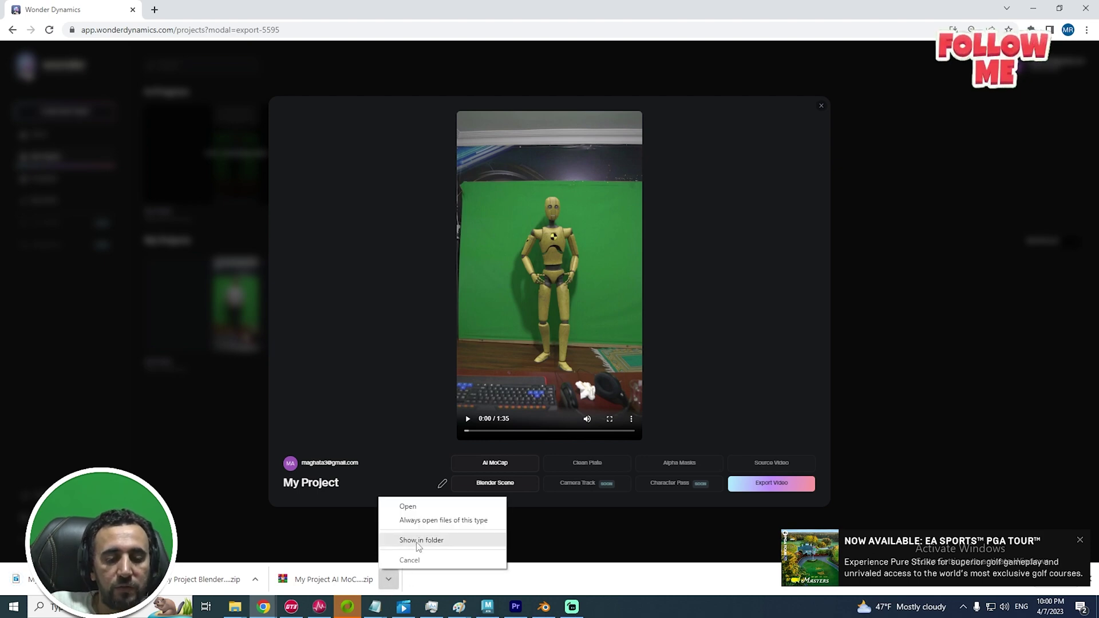
left_click(420, 537)
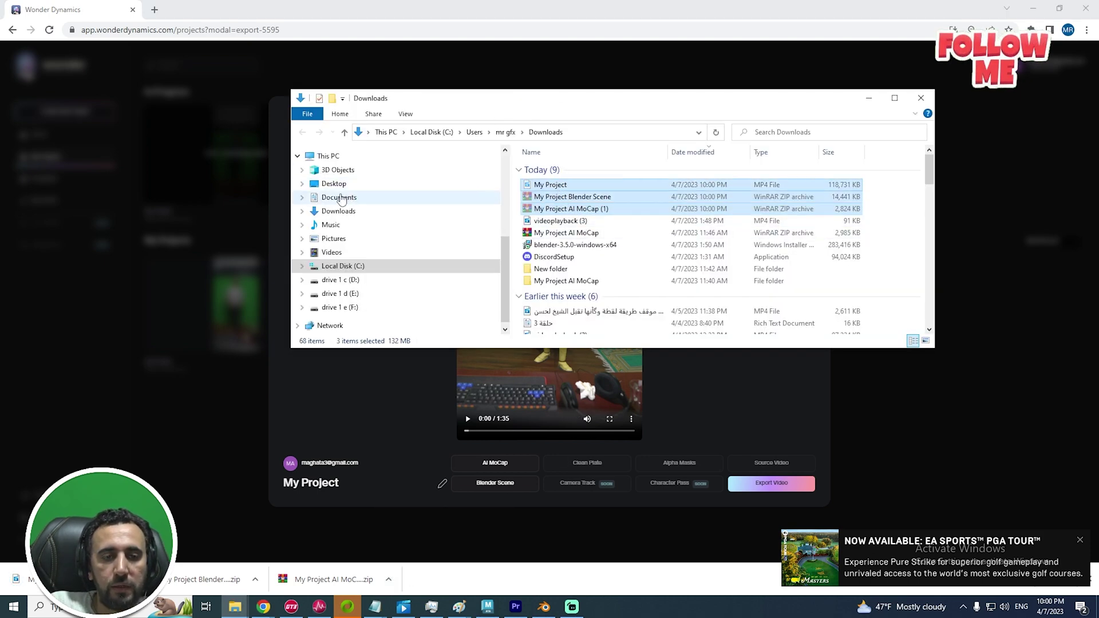
left_click(333, 183)
double_click(433, 103)
right_click(759, 427)
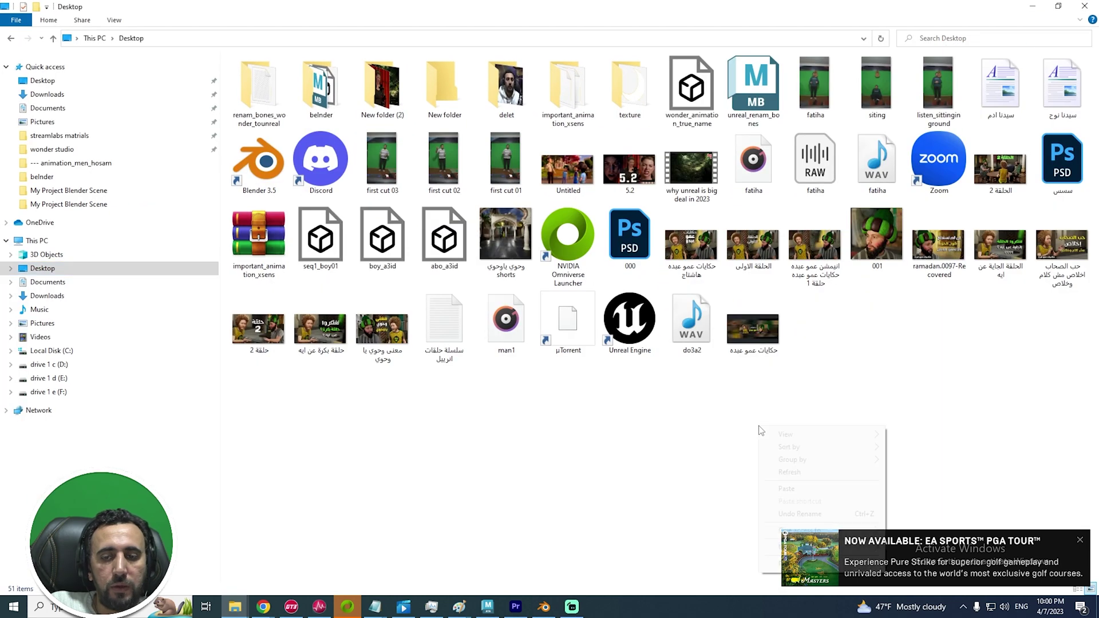
mouse_move(880, 548)
left_click(928, 480)
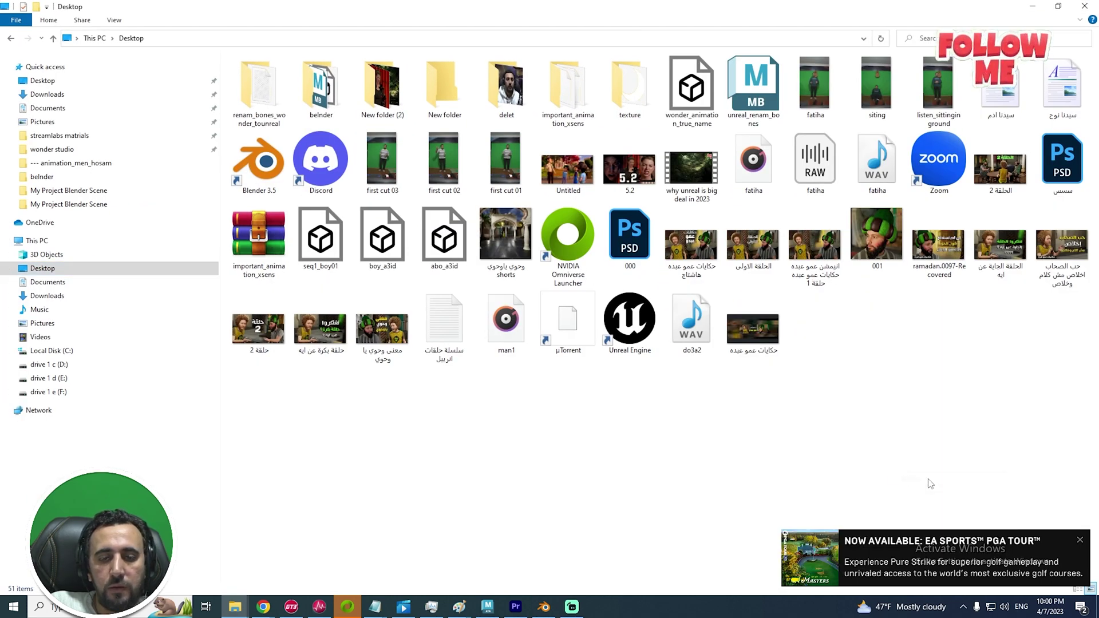
type("test")
key("Return")
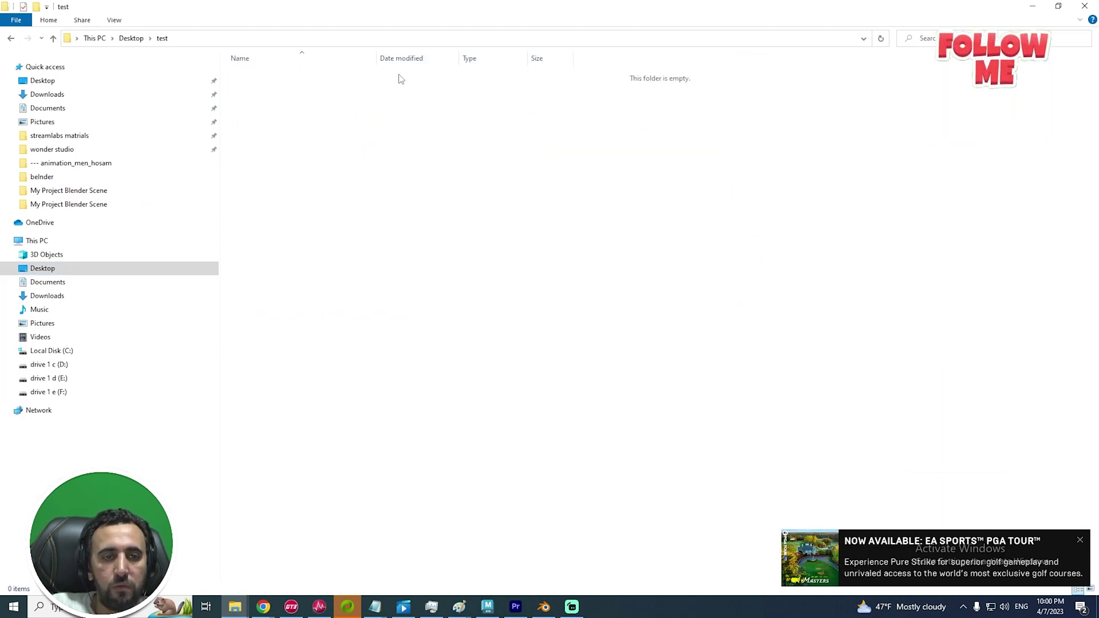
key("ctrl+v")
Watch the exported My Project video in the test folder, skipping to about its middle, and close the player
left_click(259, 74)
key("Return")
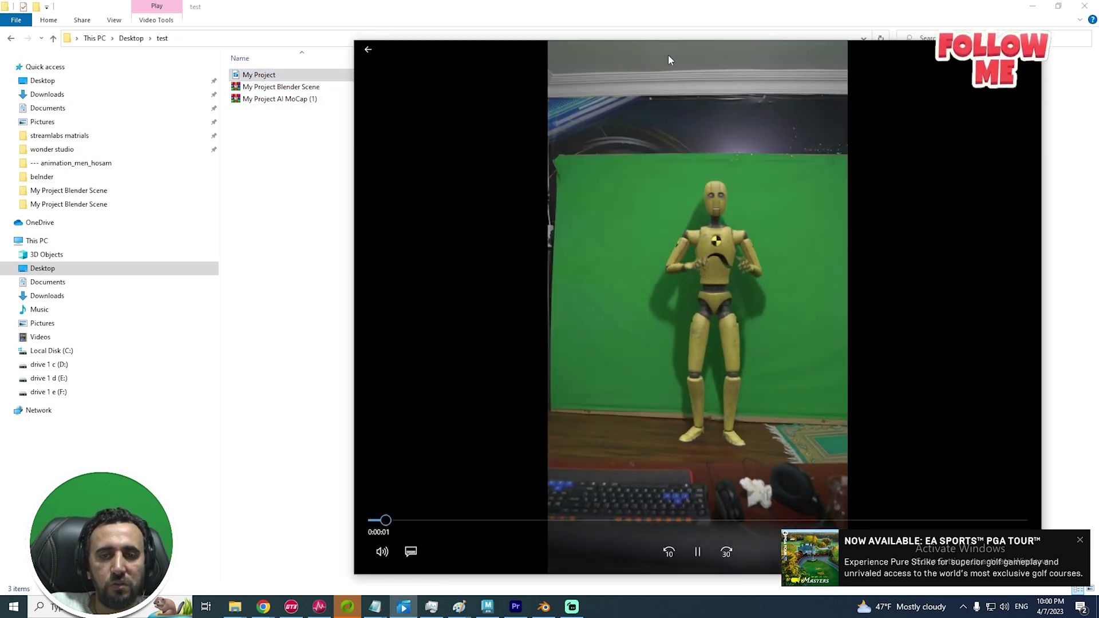
left_click_drag(668, 55, 445, 42)
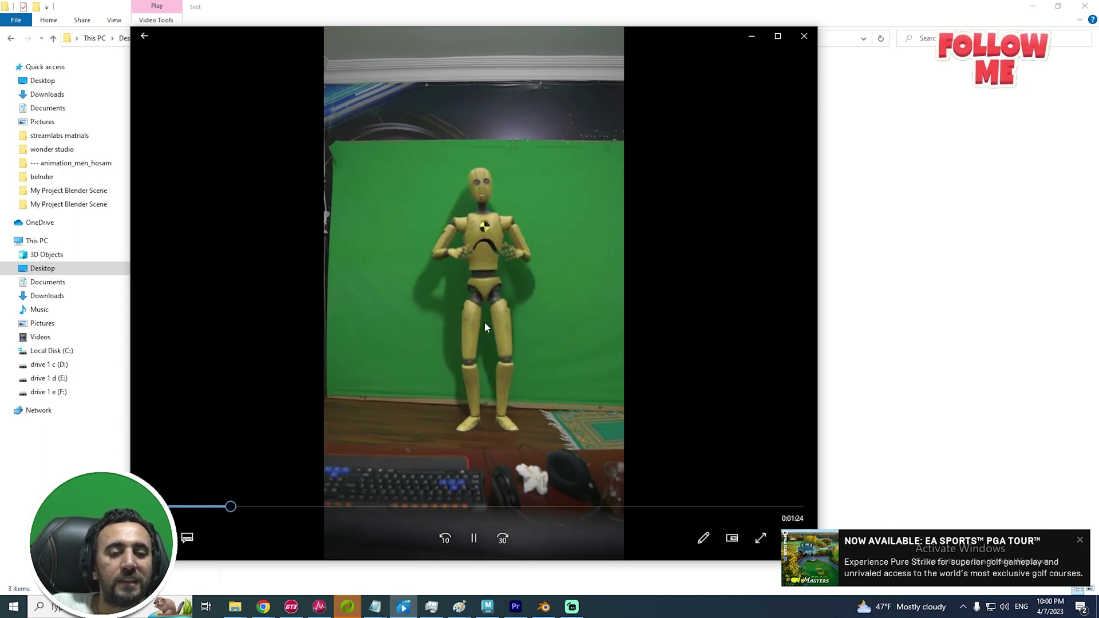
left_click(454, 506)
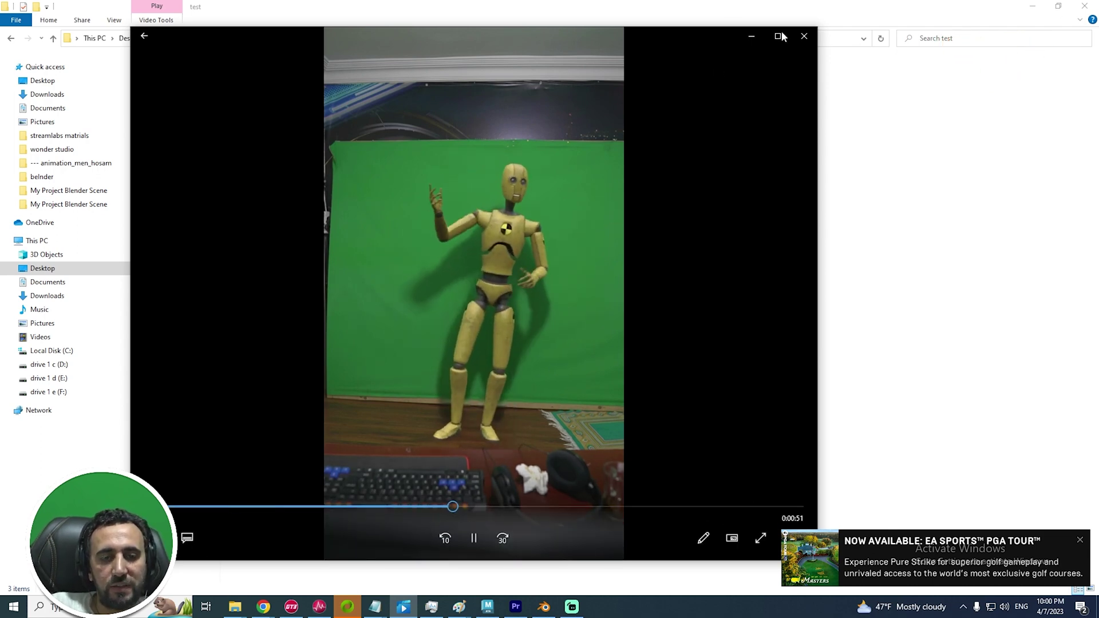
left_click(803, 36)
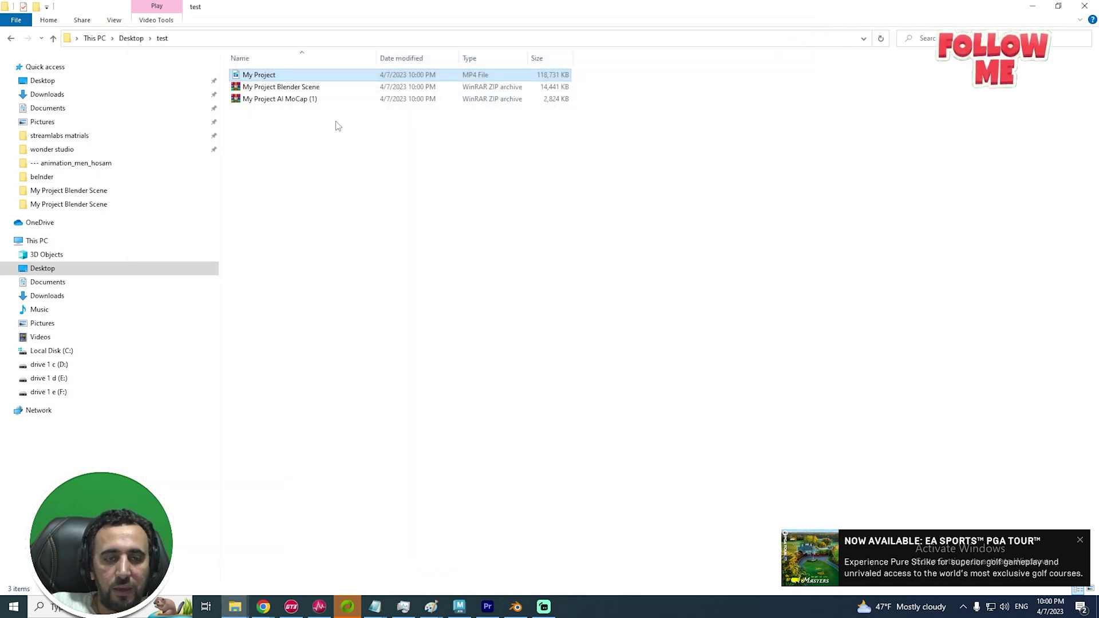
Extract the My Project AI MoCap (1) archive into its own folder and open the cut_0 folder inside it
left_click(287, 88)
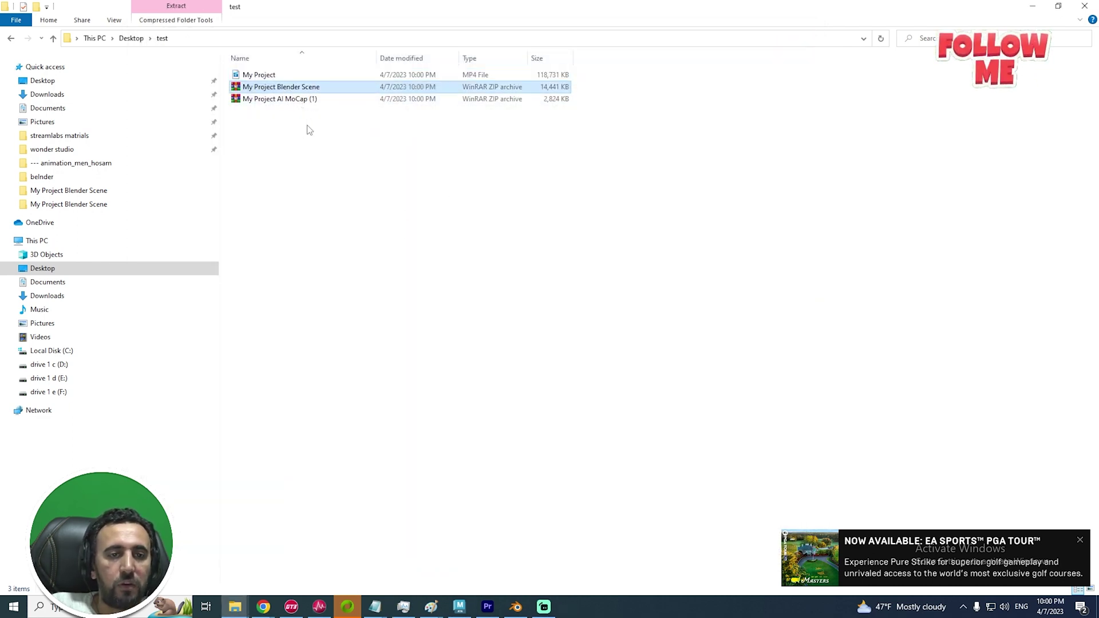
right_click(283, 100)
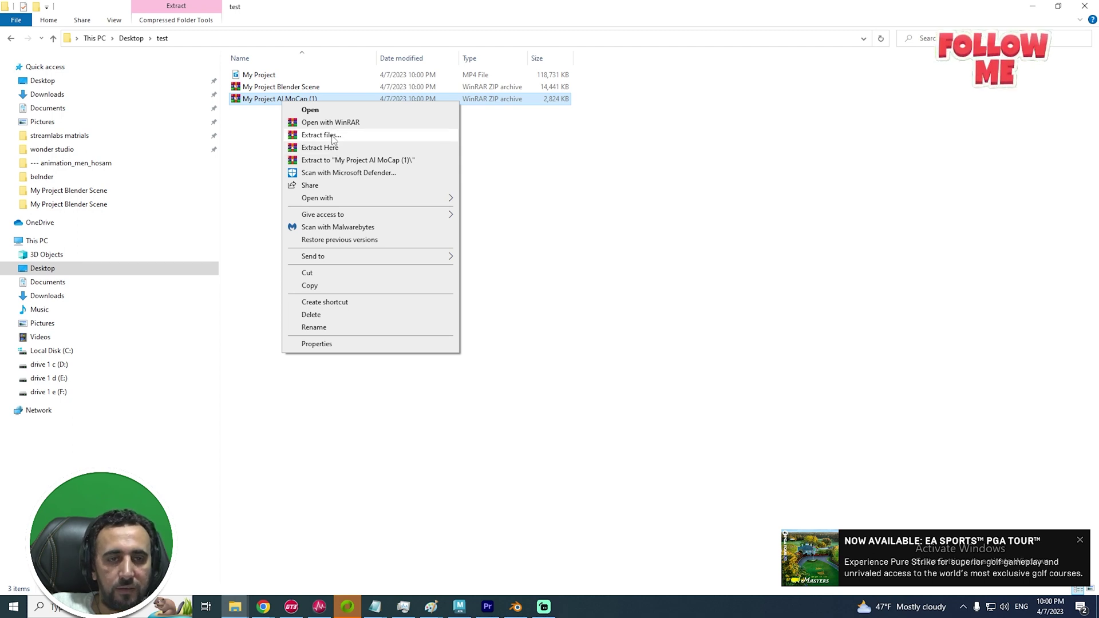
left_click(334, 138)
key("Return")
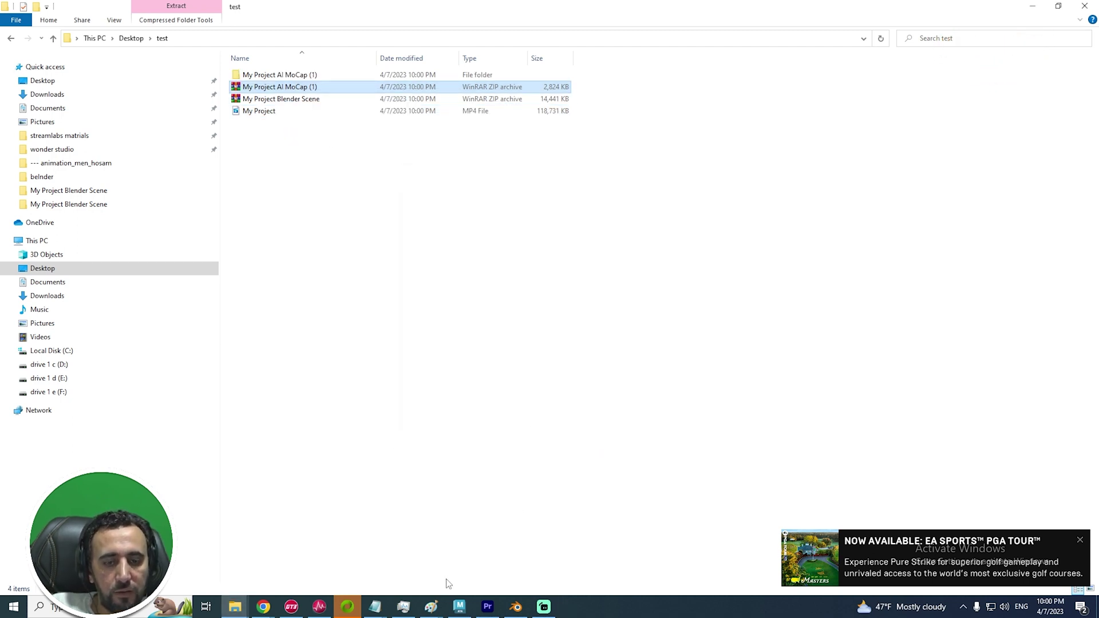
key("Up")
key("Return")
key("Down")
key("Return")
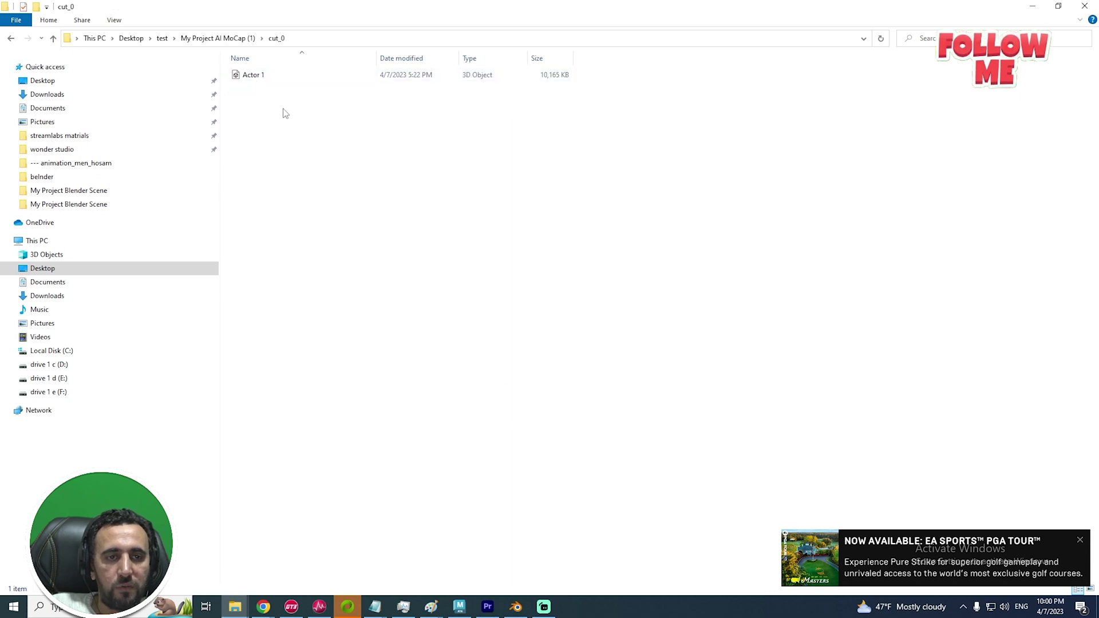
Switch to Maya and start a new empty scene
left_click(459, 606)
left_click(26, 21)
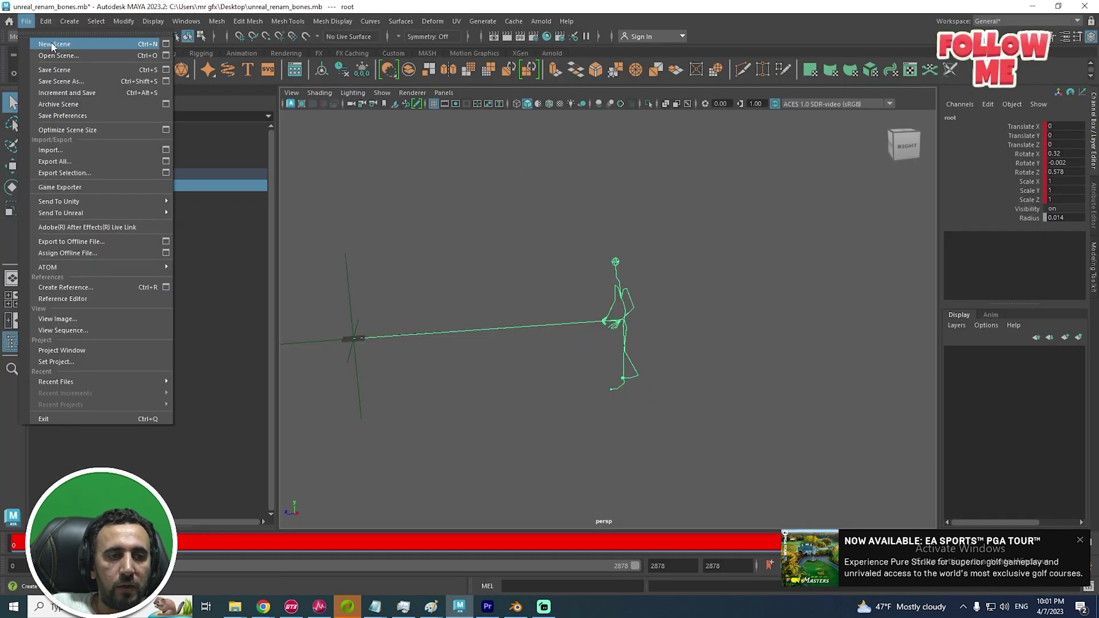
left_click(46, 38)
left_click(549, 306)
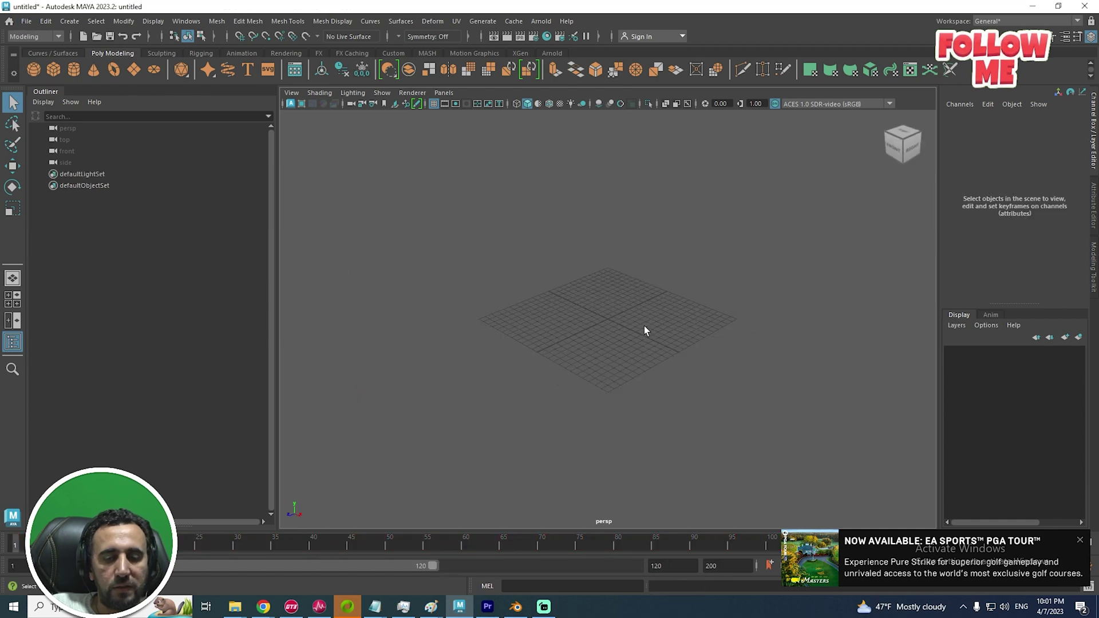
Import Actor 1.fbx from the extracted mocap's cut_0 folder into the Maya scene
key("alt+Tab")
key("alt+Tab")
key("alt+Tab")
left_click(338, 38)
key("alt+Tab")
left_click(28, 21)
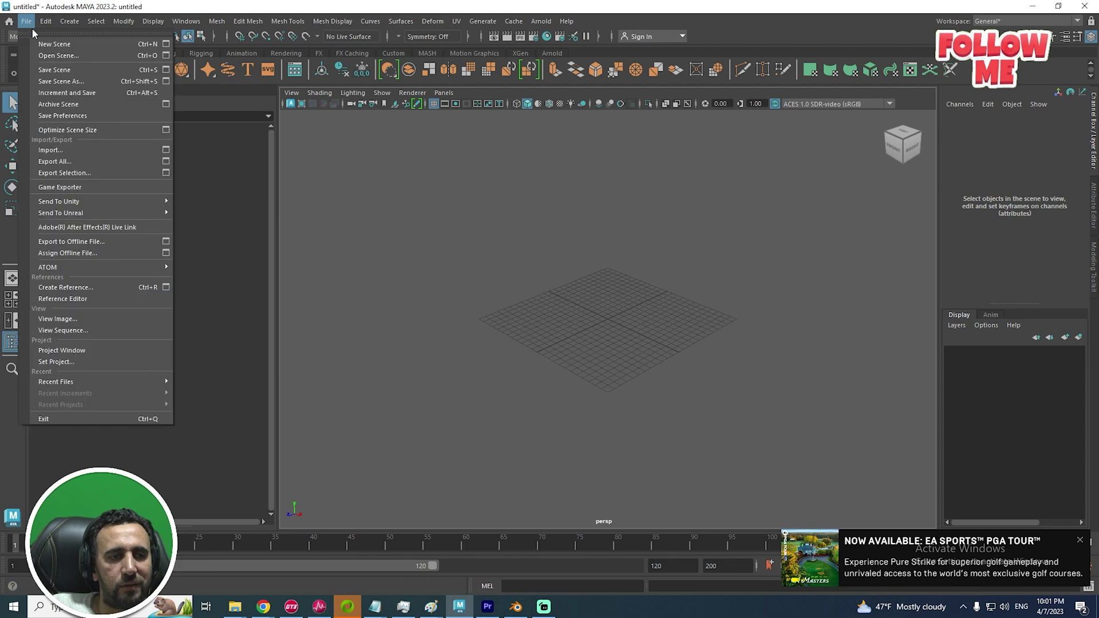
left_click(72, 149)
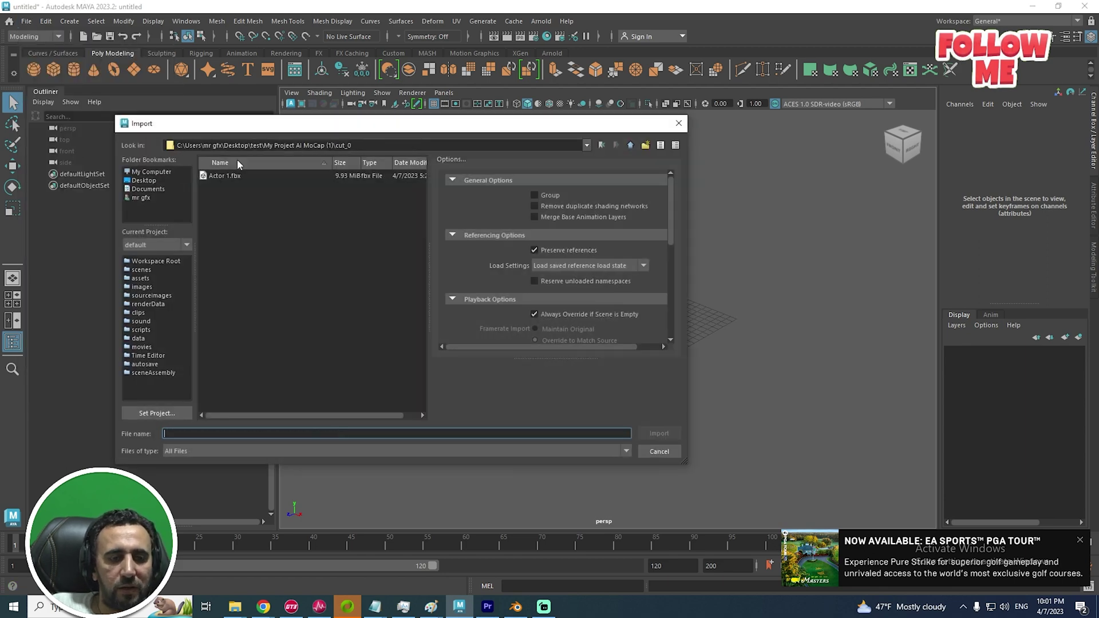
double_click(221, 175)
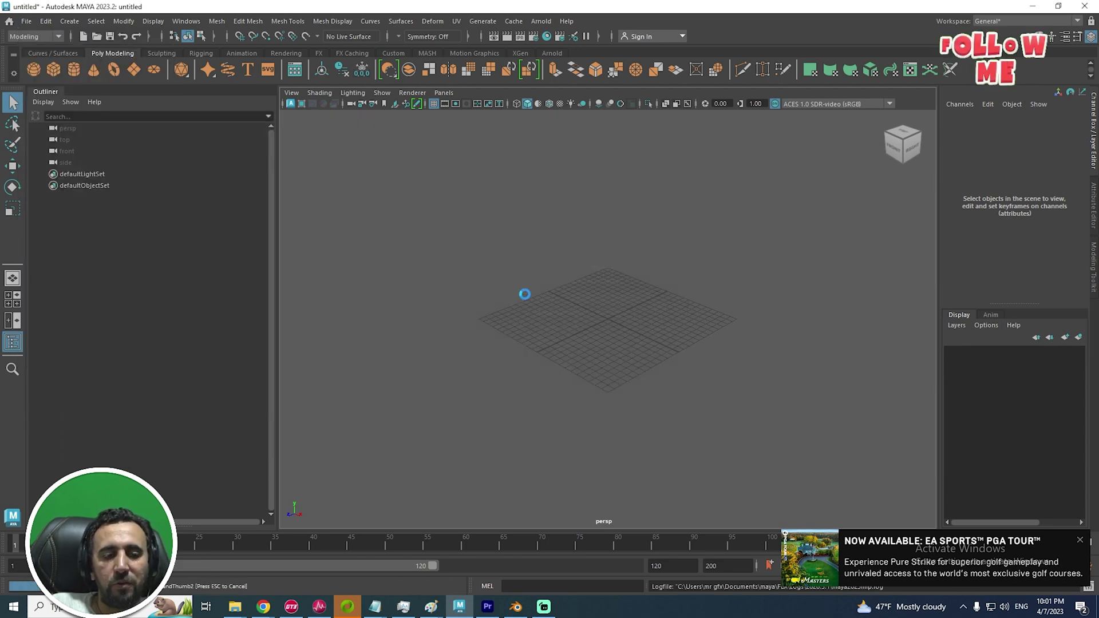
Play the imported actor skeleton's animation, inspect it from different angles and late in the timeline, and stop playback
scroll(598, 326, "down", 10)
scroll(744, 312, "up", 3)
scroll(836, 289, "up", 3)
middle_click_drag(851, 267, 556, 287, "alt")
scroll(672, 287, "up", 5)
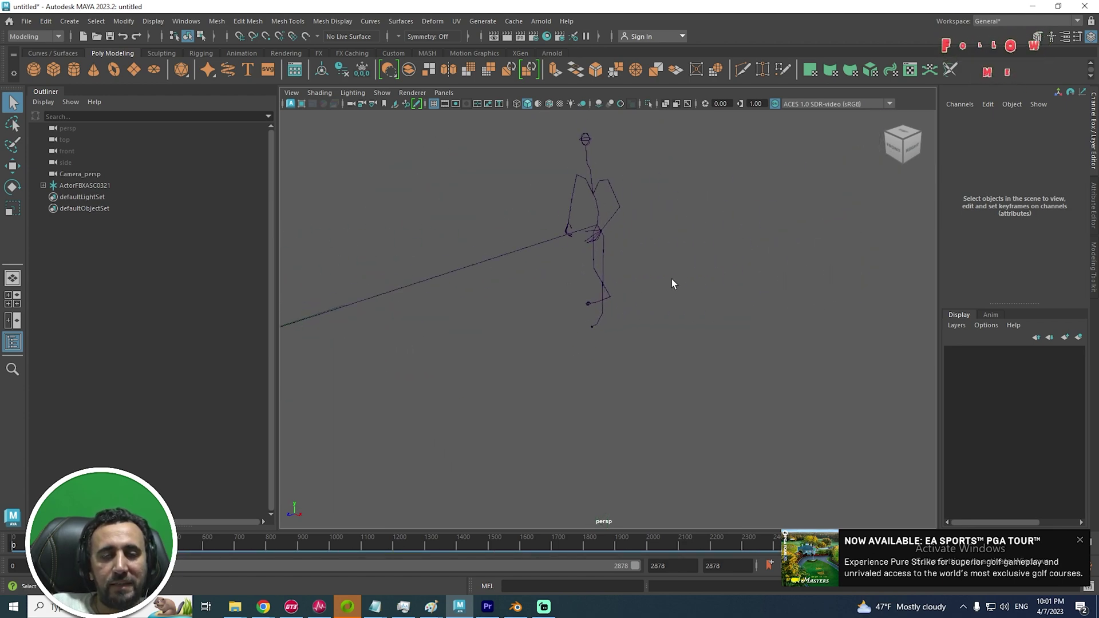
left_click_drag(623, 264, 601, 321, "alt")
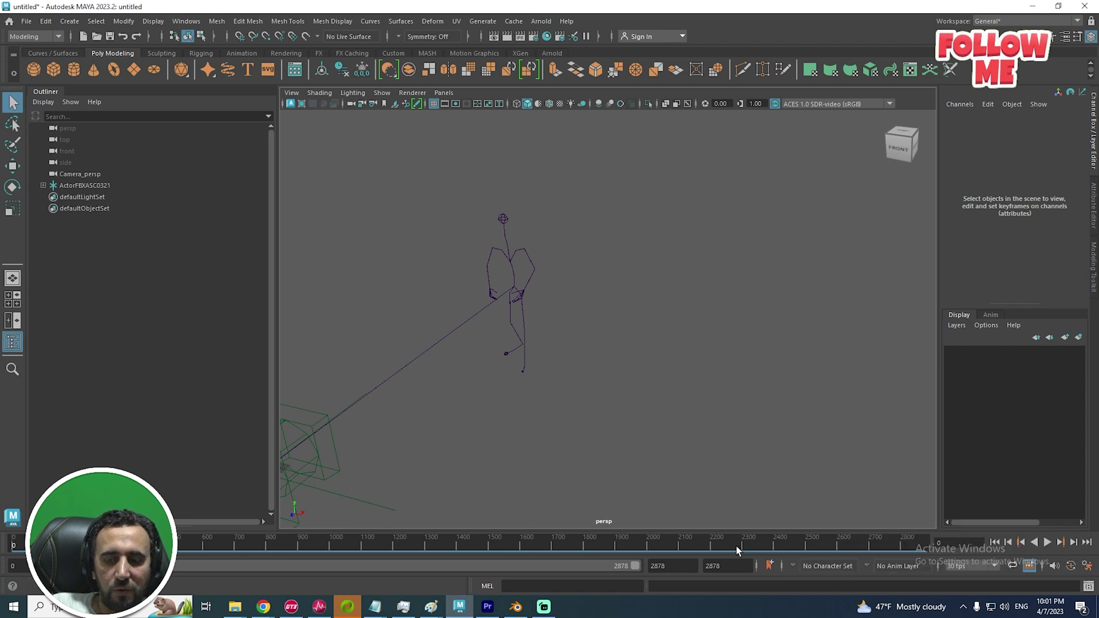
key("alt+v")
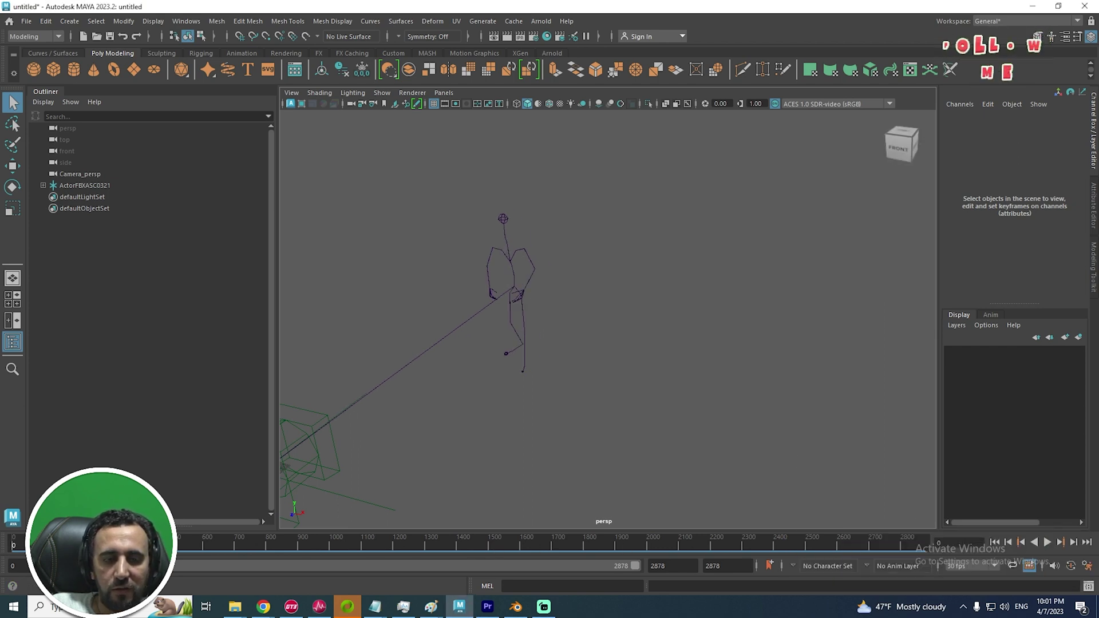
left_click(1046, 543)
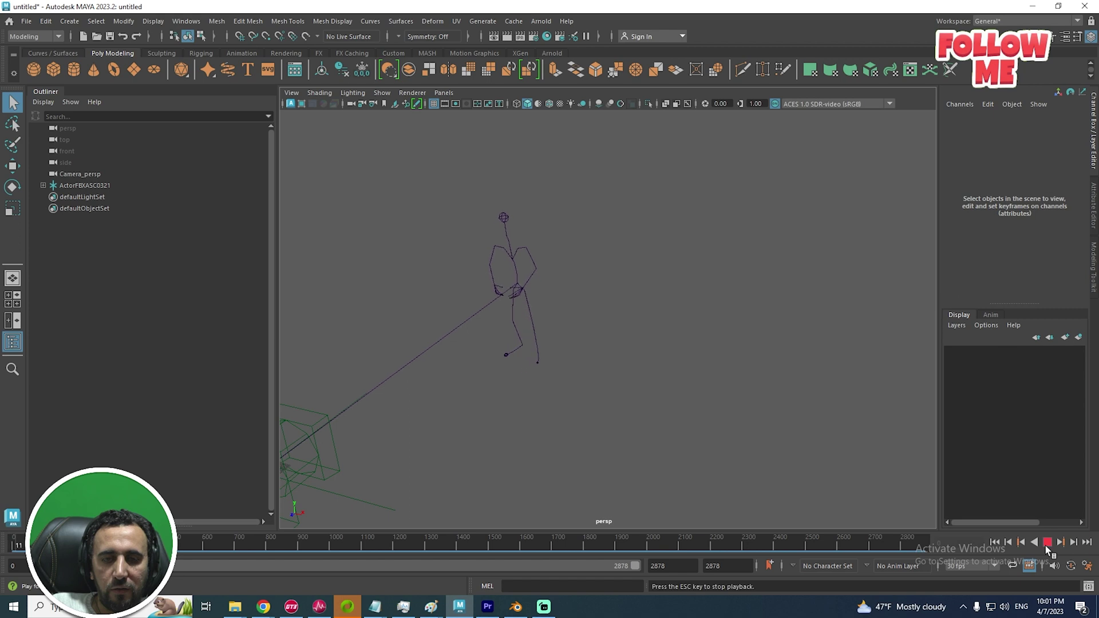
middle_click_drag(586, 395, 750, 293, "alt")
left_click_drag(706, 296, 618, 378, "alt")
left_click_drag(460, 535, 679, 547)
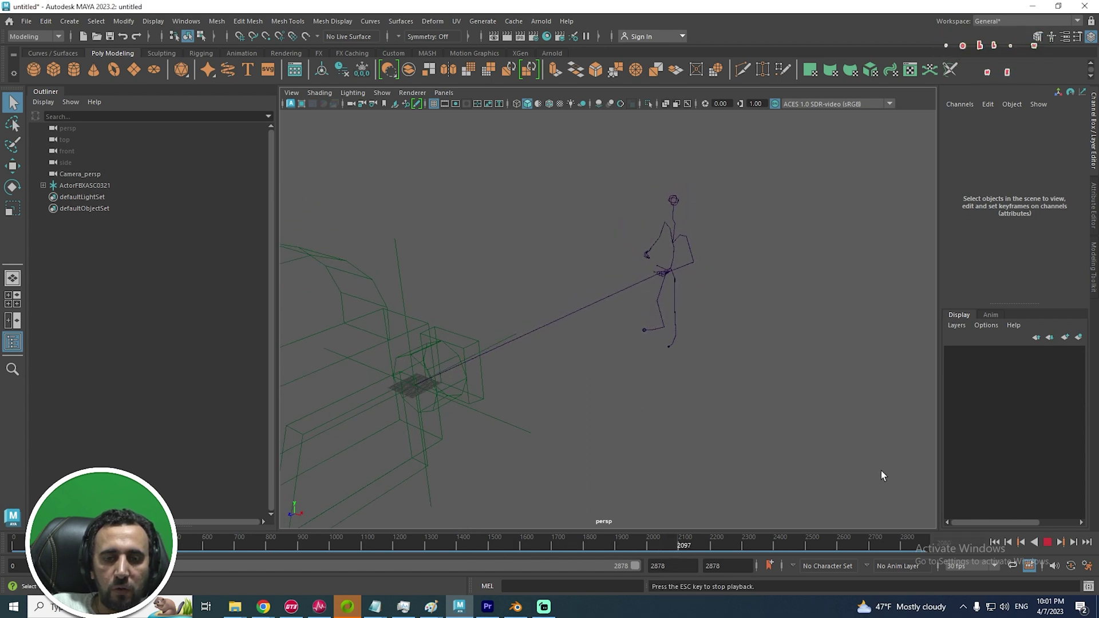
left_click(1046, 543)
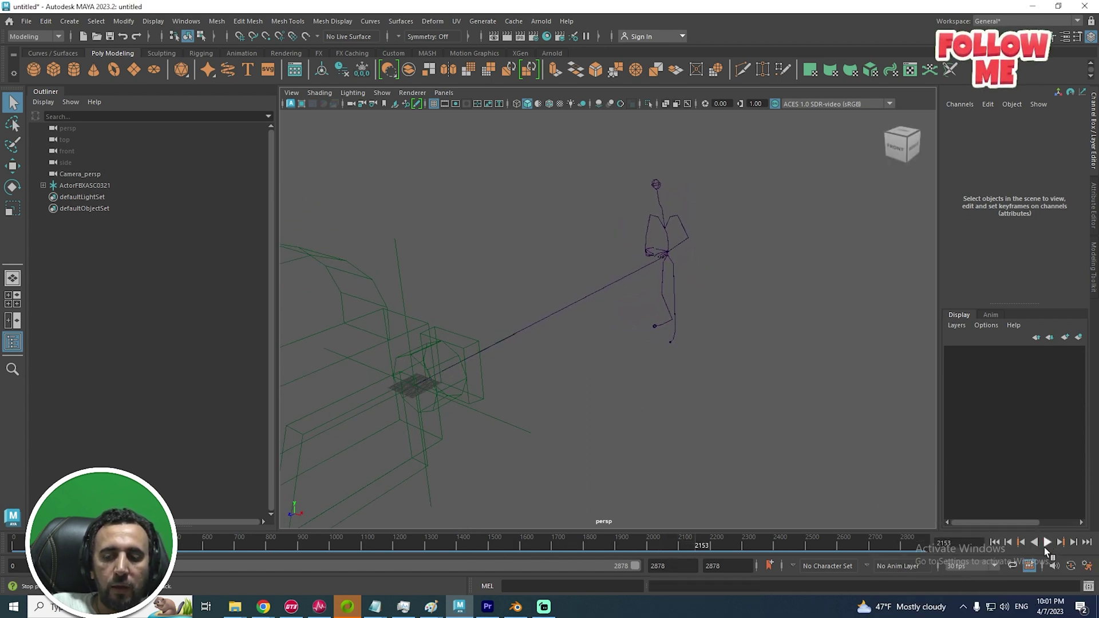
Return to the test folder in File Explorer, extract the My Project Blender Scene archive, and open the extracted folder
key("super+Tab")
left_click(444, 226)
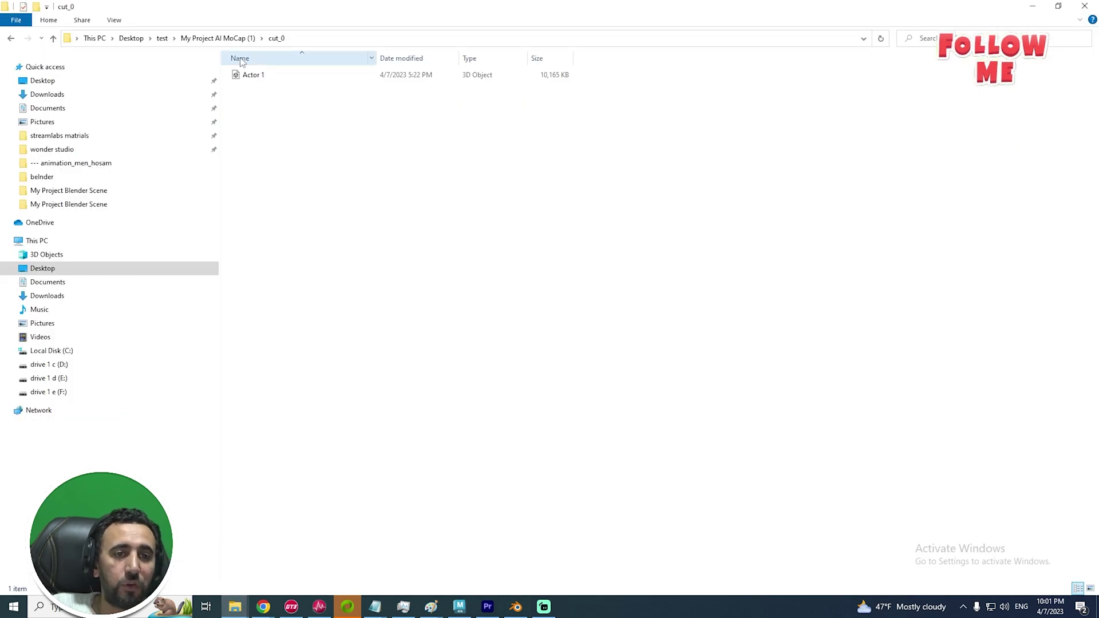
left_click(199, 38)
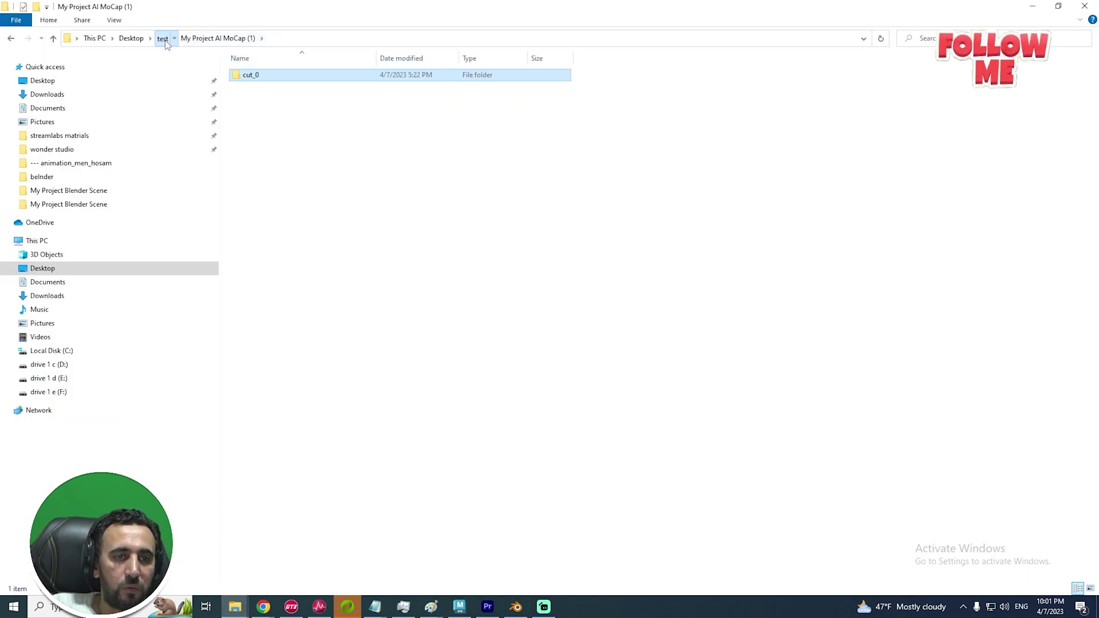
left_click(163, 39)
left_click(286, 99)
right_click(289, 101)
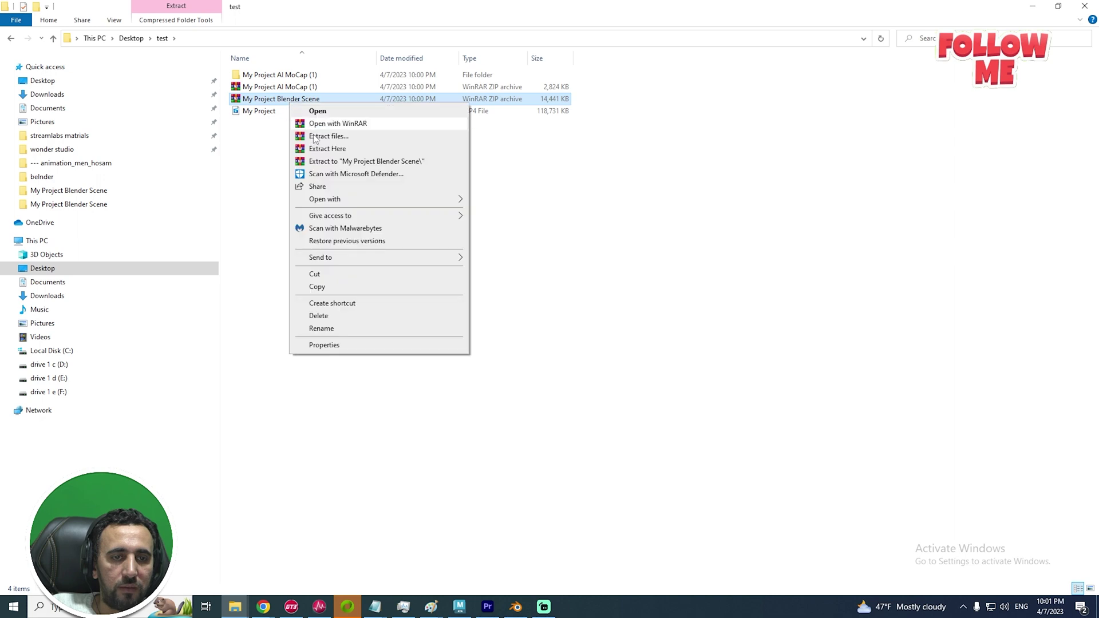
left_click(326, 137)
key("Return")
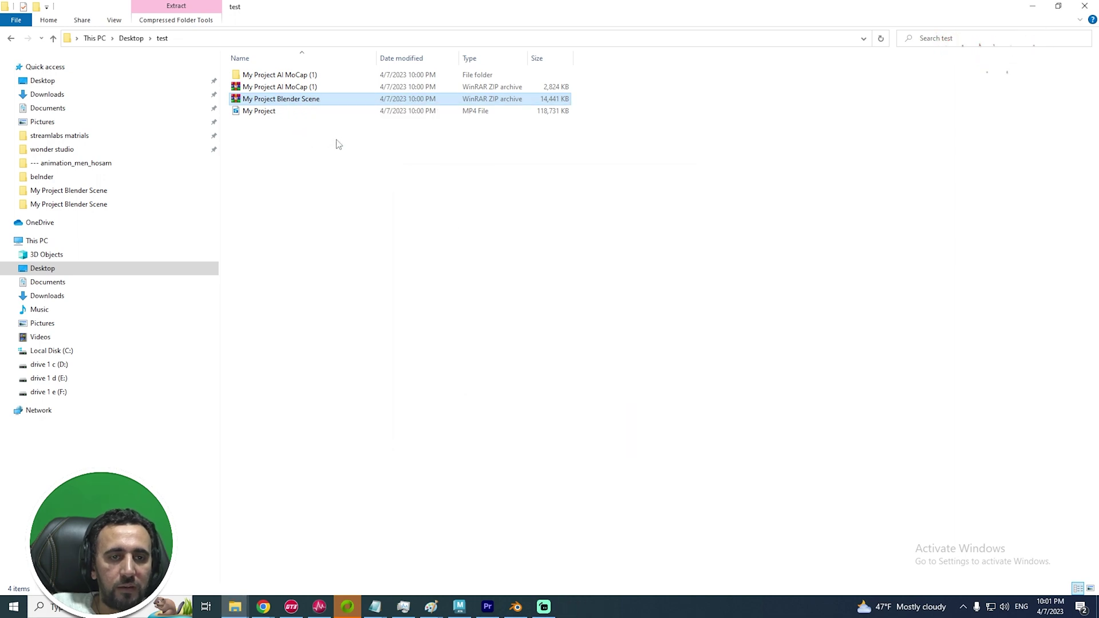
double_click(298, 87)
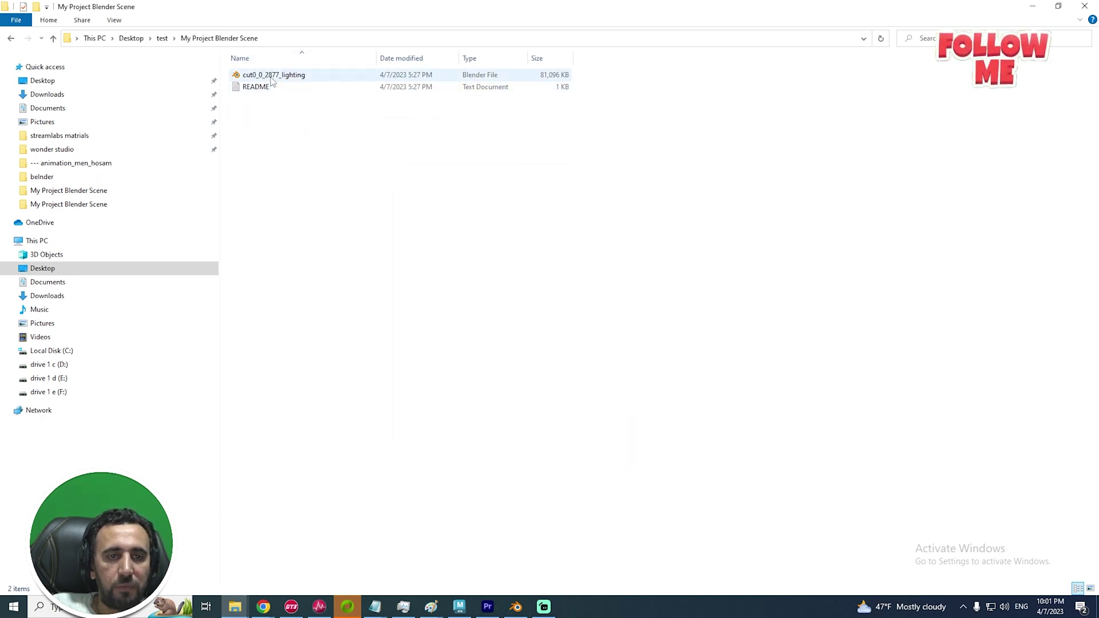
Quit the Blender session that is already running and open cut0_0_2877_lighting from the extracted Blender scene folder
left_click(518, 609)
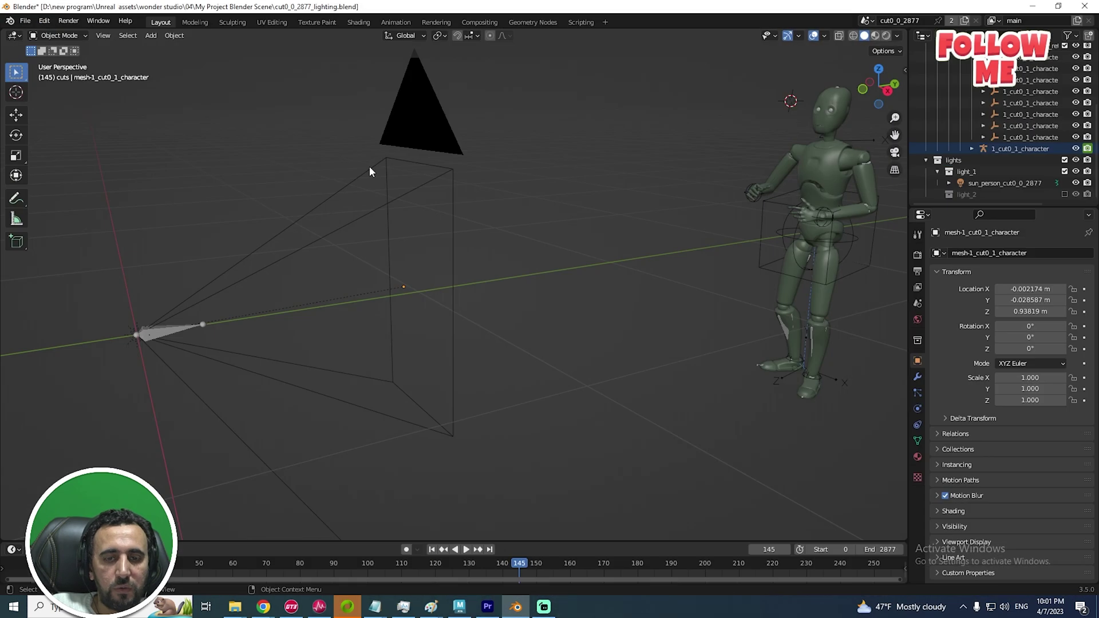
left_click(25, 22)
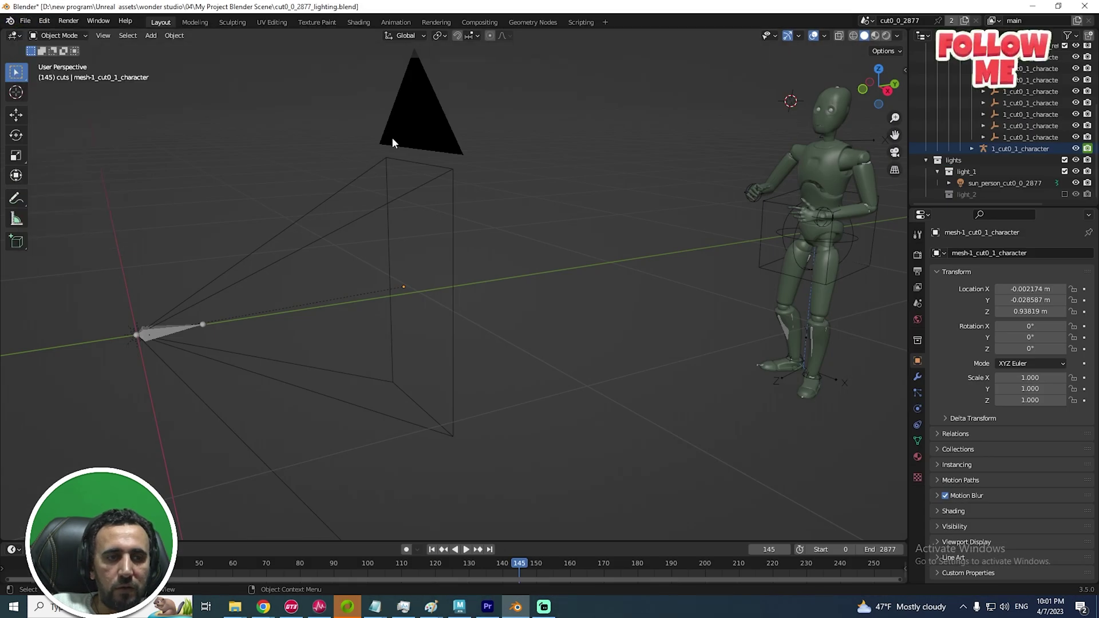
left_click(25, 21)
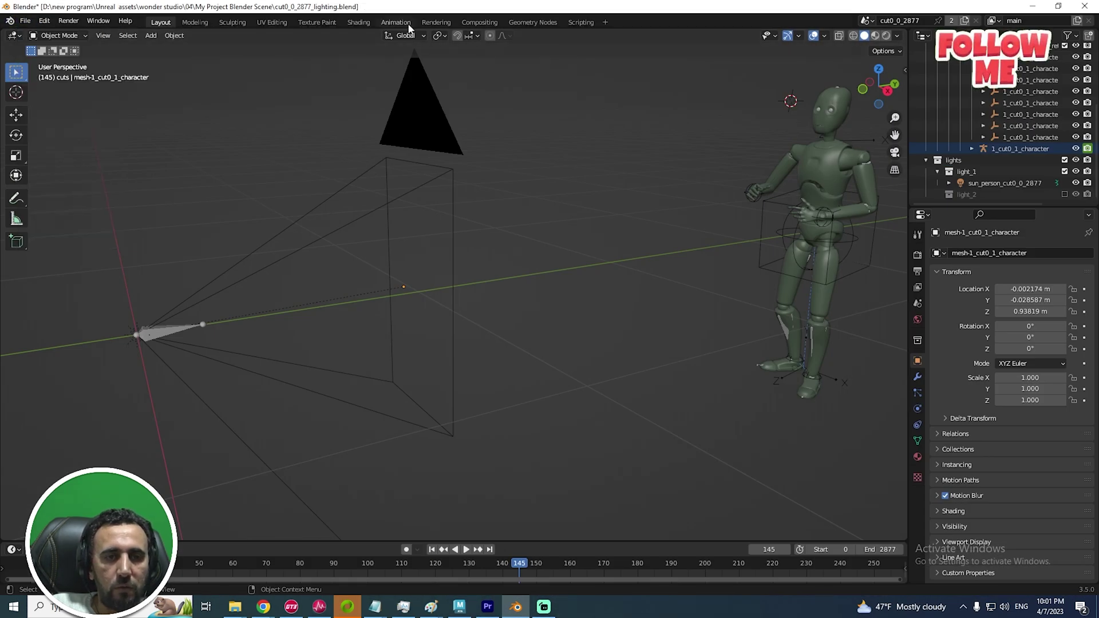
key("ctrl+q")
left_click(567, 323)
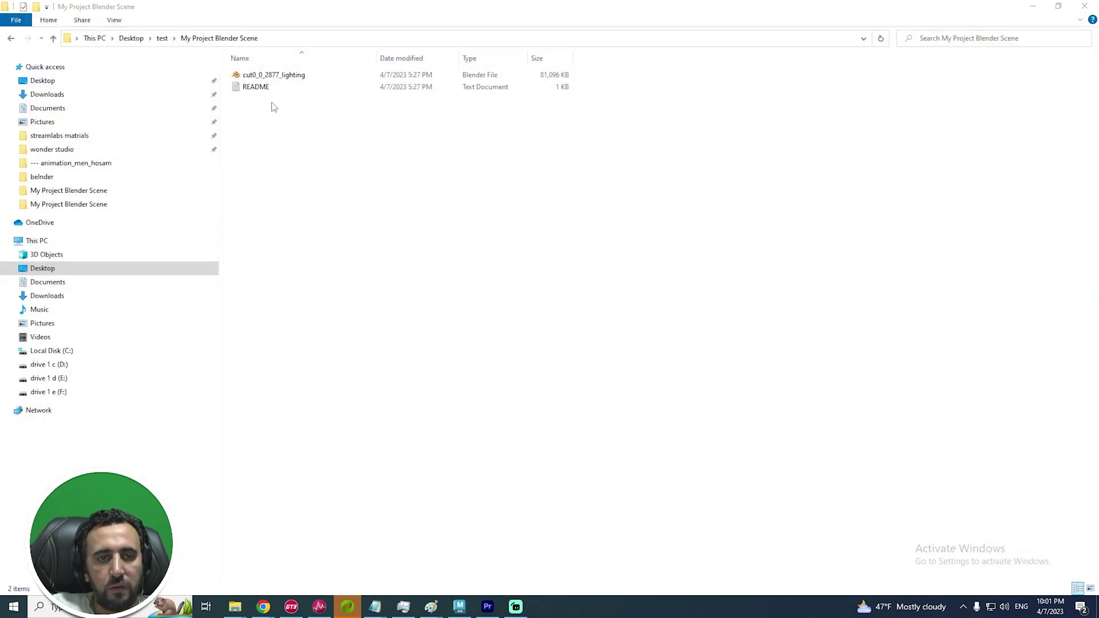
left_click(272, 78)
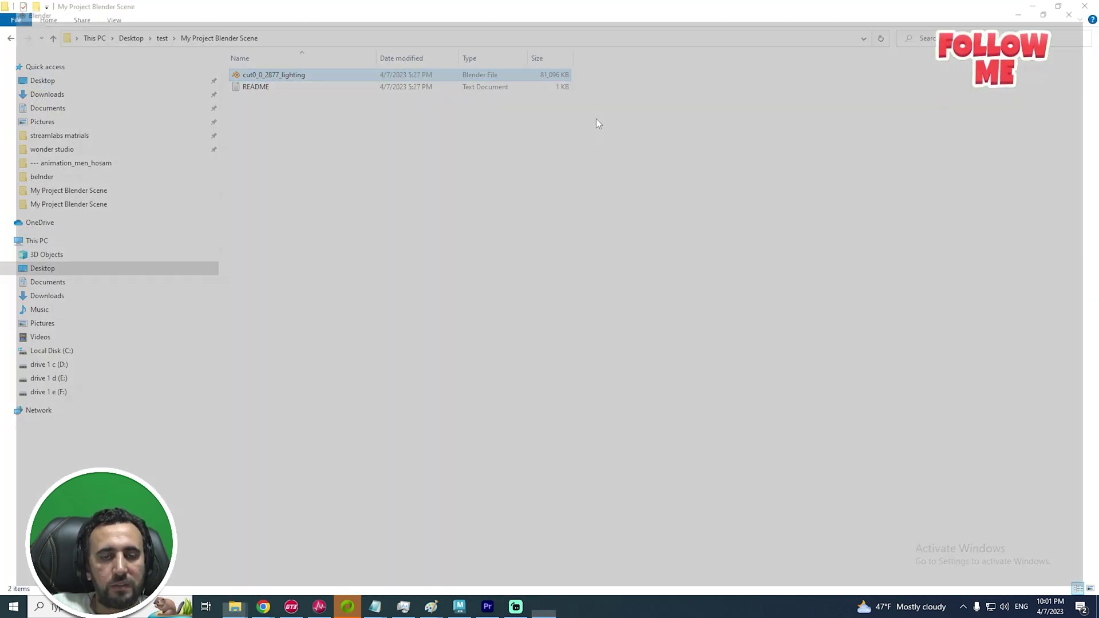
Play the character's animation in the Blender scene, stop it, and scrub the timeline back near the start
scroll(662, 277, "up", 5)
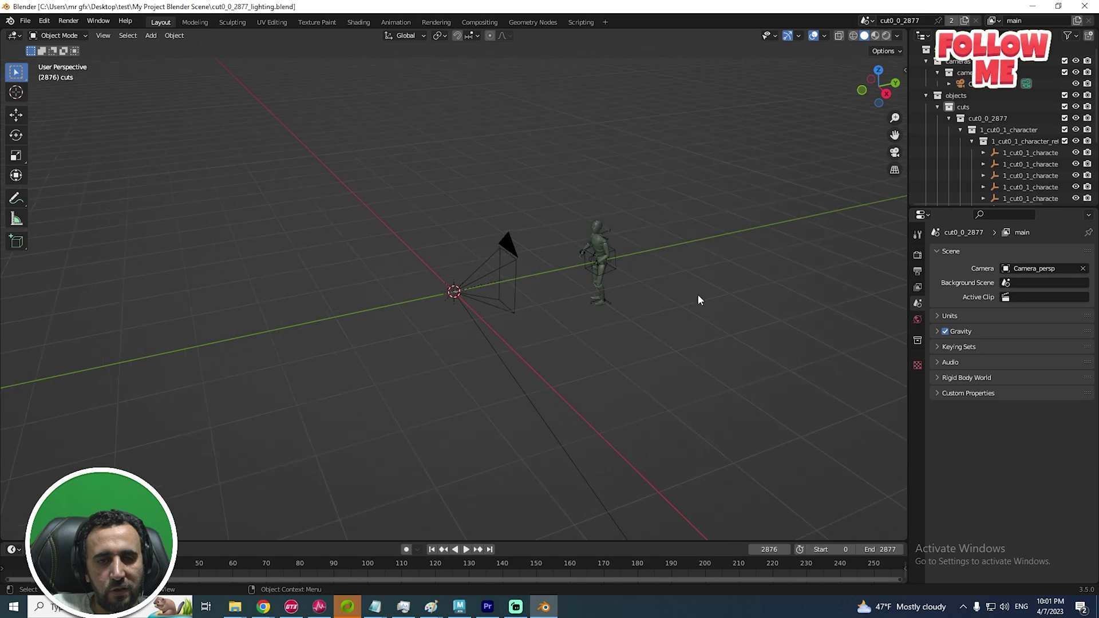
key("space")
key("space")
left_click_drag(415, 578, 111, 572)
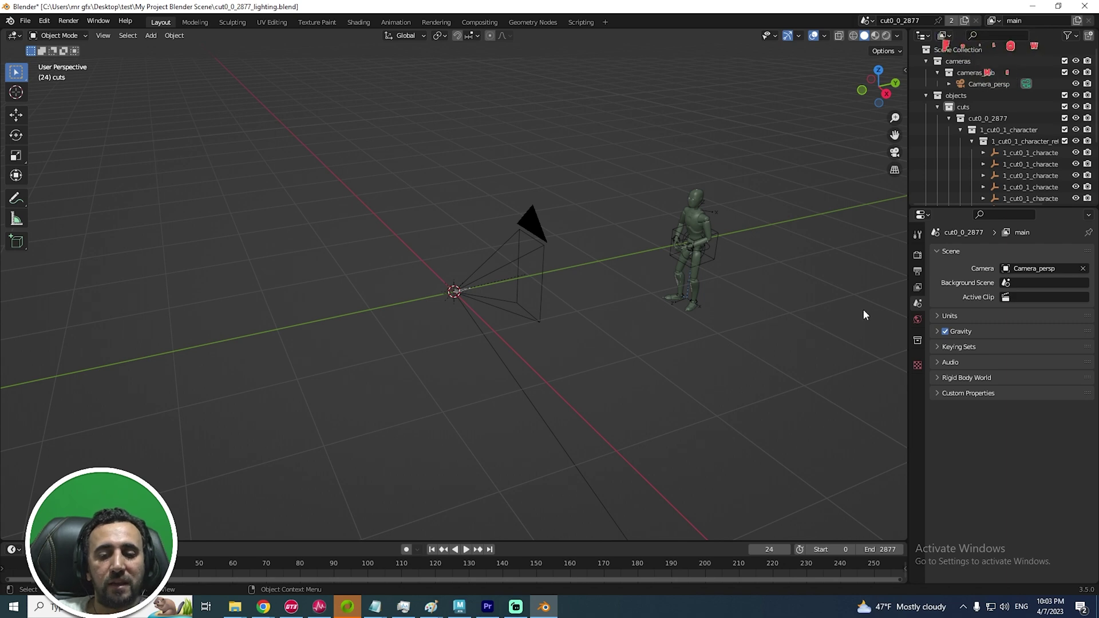
Switch back to File Explorer and open the My Project video from the test folder
key("alt+Tab")
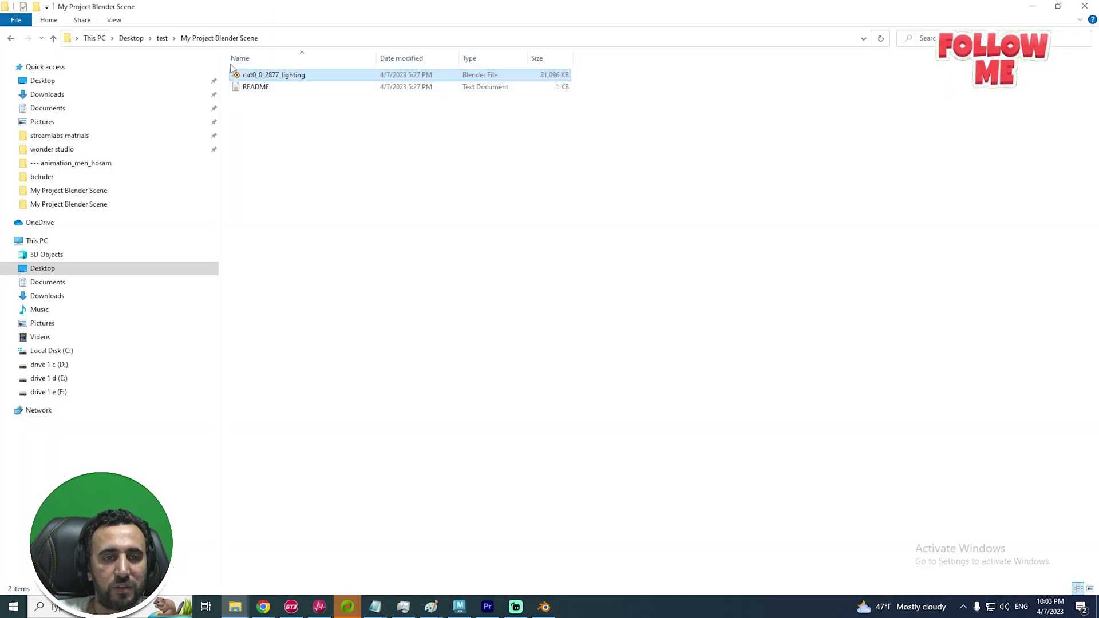
left_click(170, 41)
double_click(263, 123)
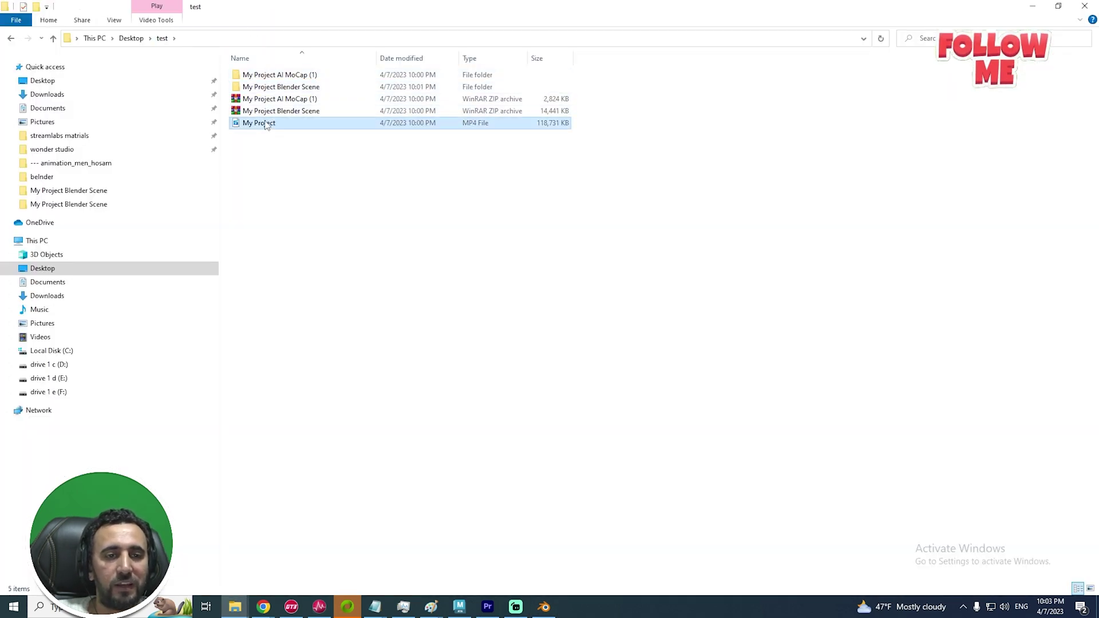